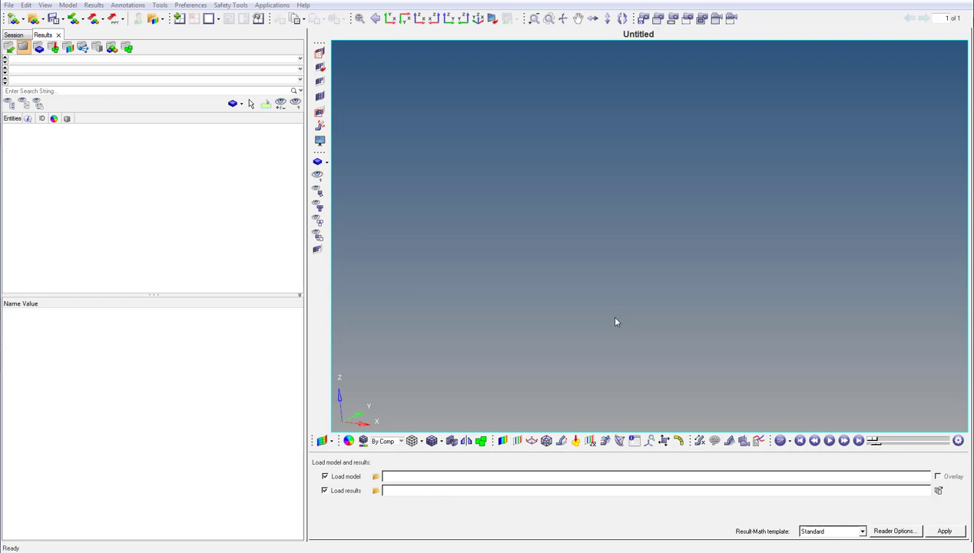
- Load truck.key as the model and d3plot as its results file from the 6a-truck folder
click(377, 478)
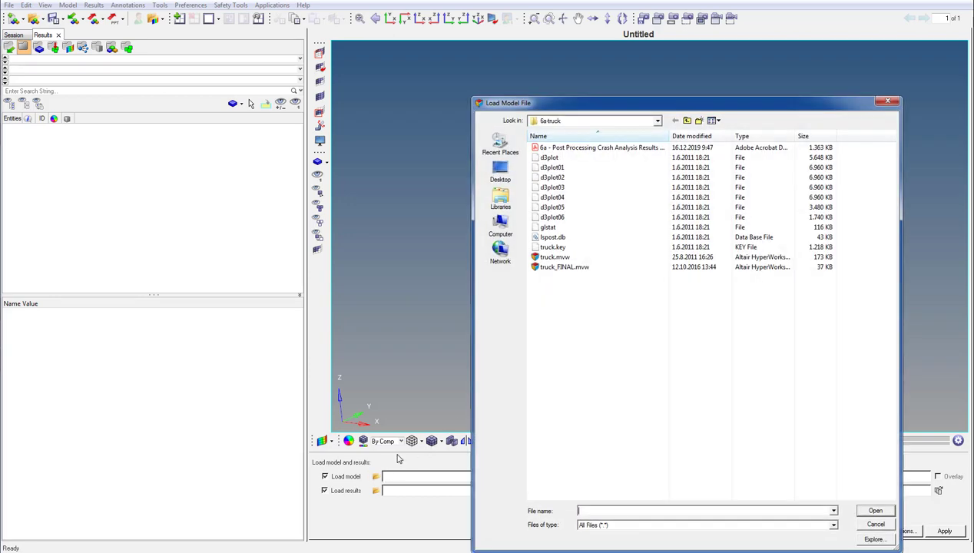
double_click(553, 247)
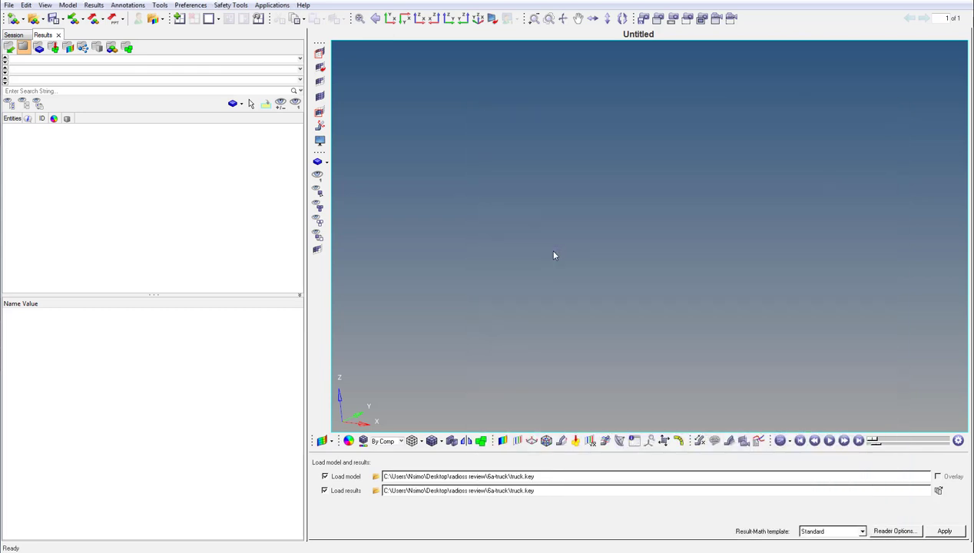
click(377, 490)
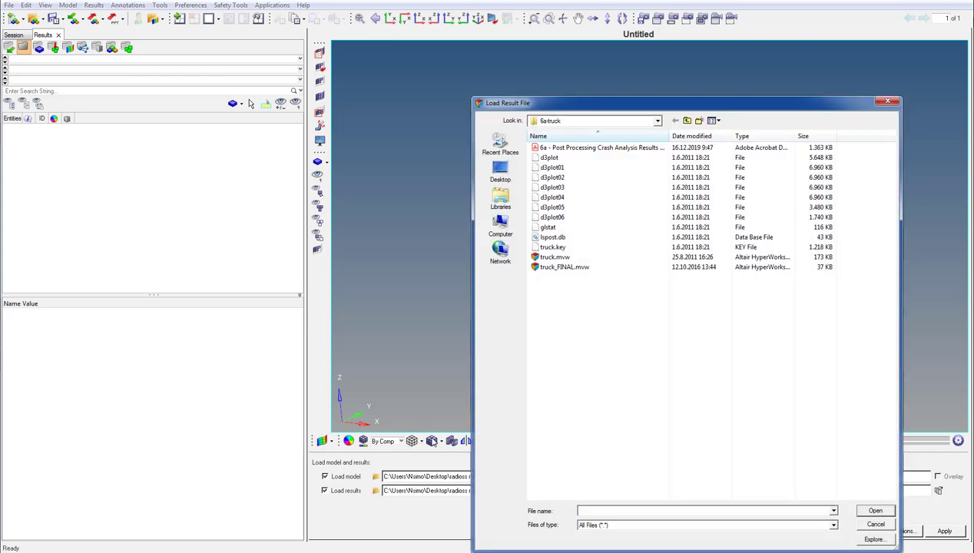
double_click(552, 158)
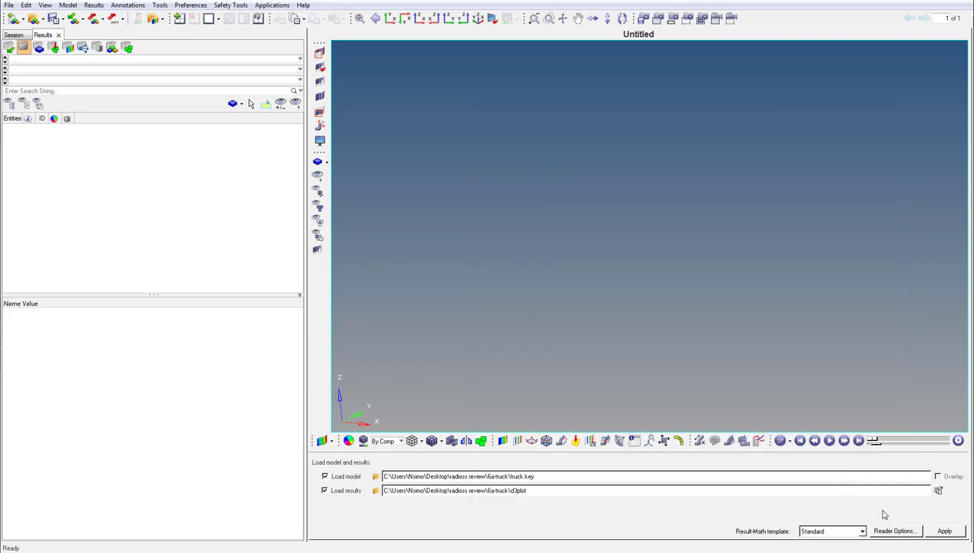
click(945, 531)
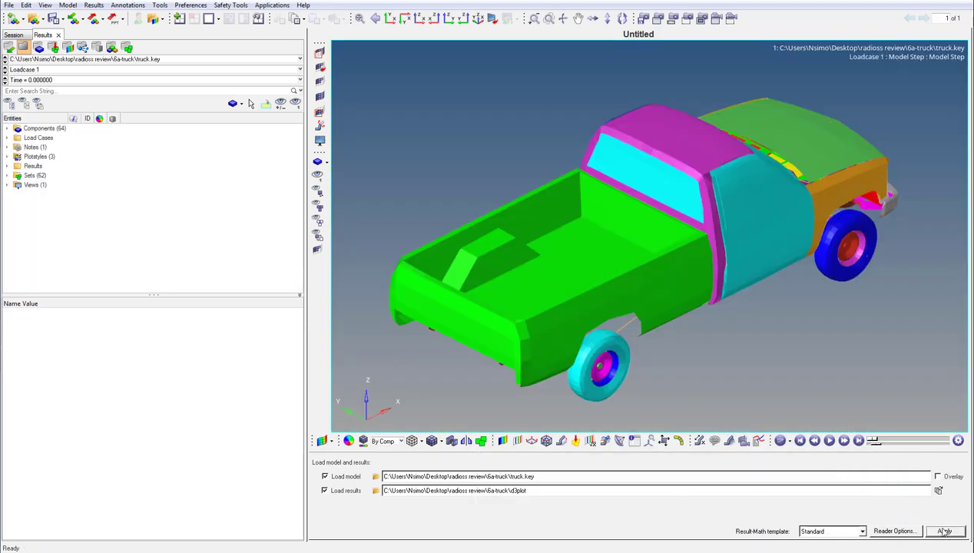
- Contour the truck with the magnitude of the Displacement vector result
click(8, 166)
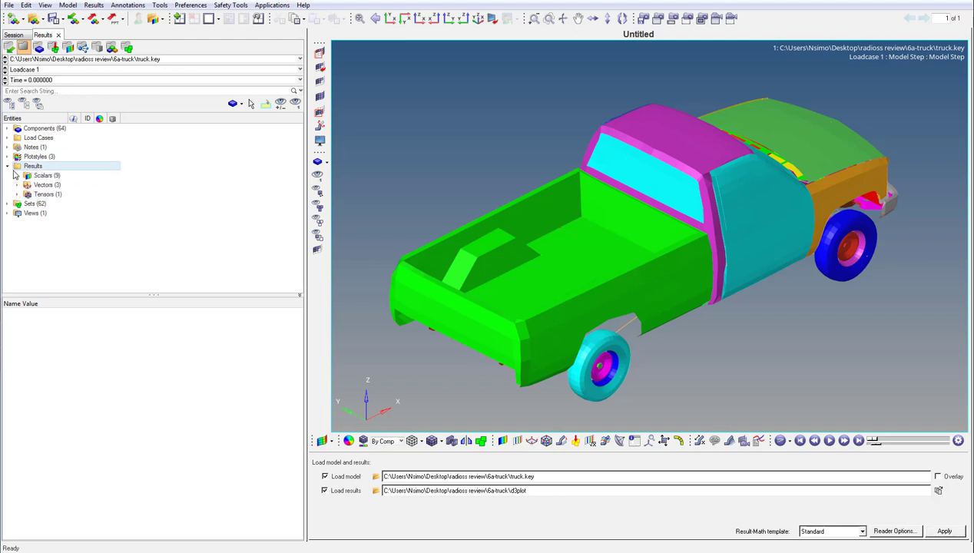
click(17, 185)
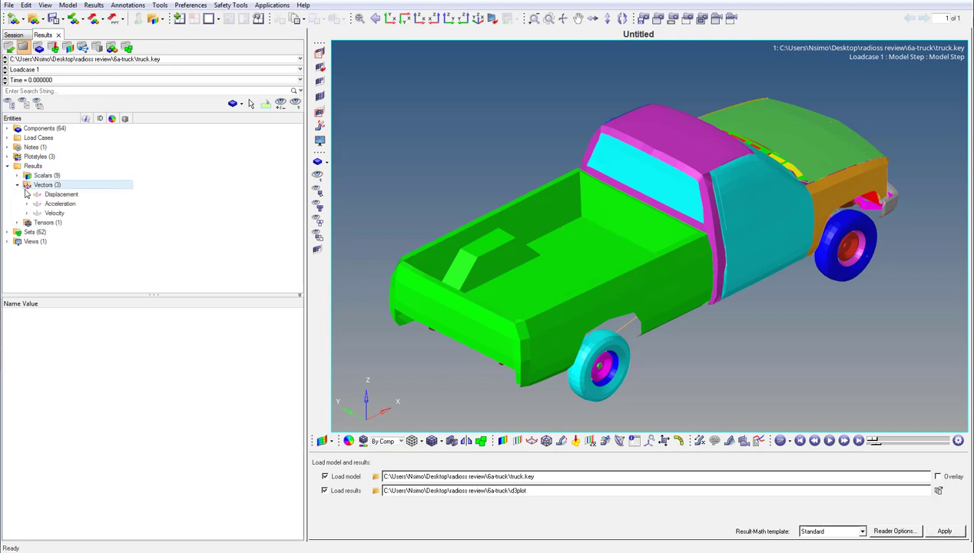
click(27, 194)
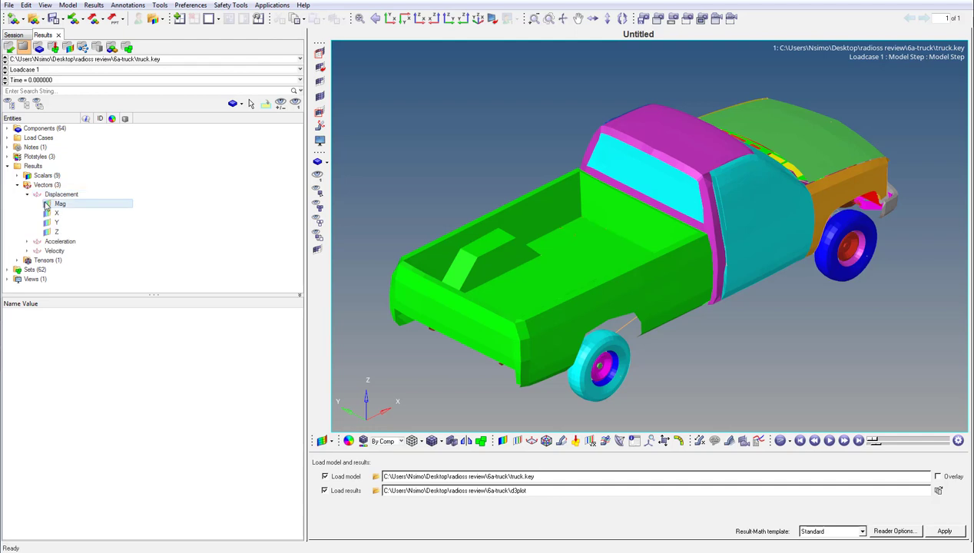
click(46, 204)
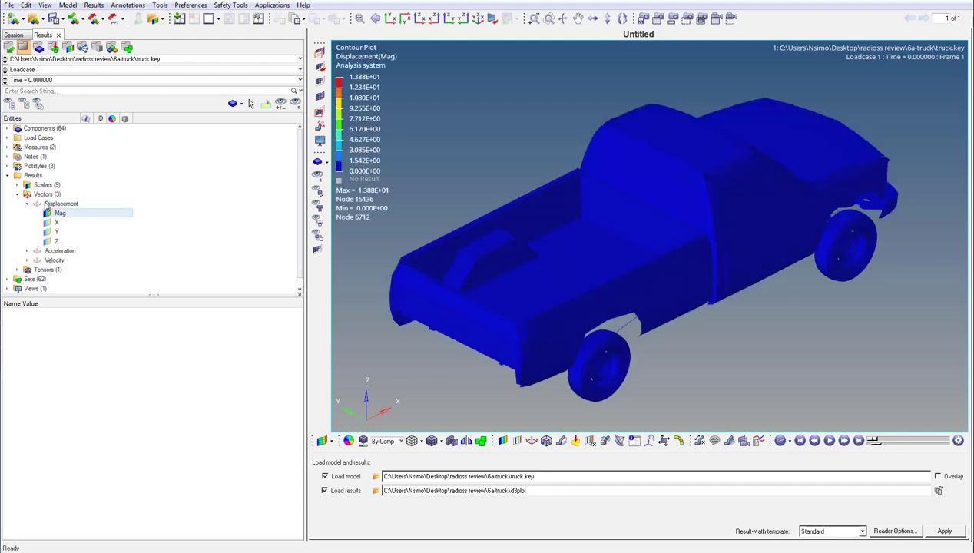
- Set the simulation time to 0.099996 and turn the truck so its crushed front end faces the viewer
click(110, 80)
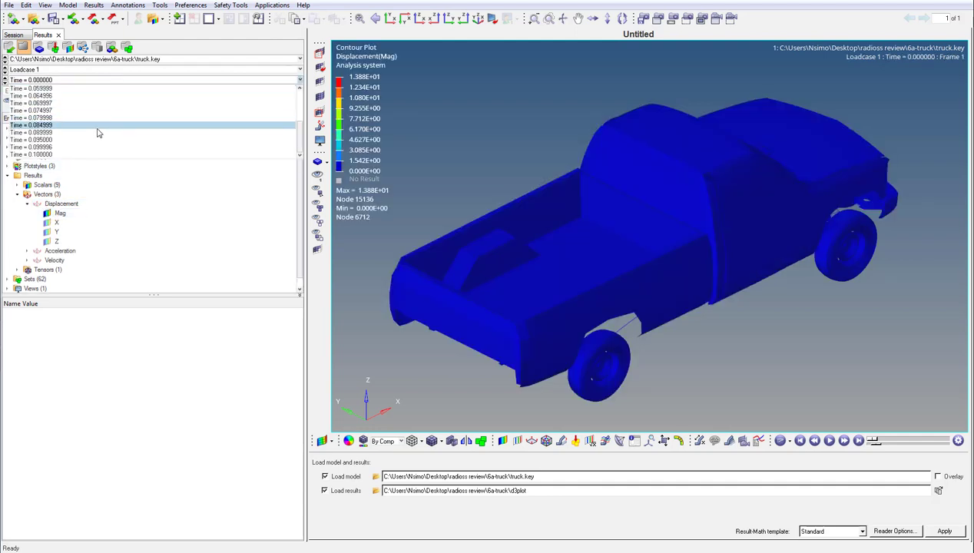
click(87, 147)
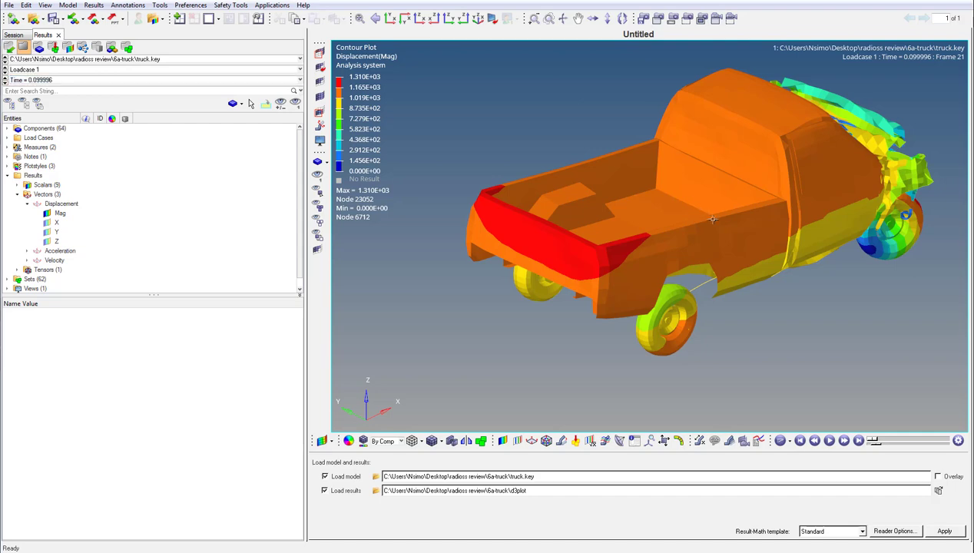
ctrl+drag(706, 217, 421, 158)
key(f)
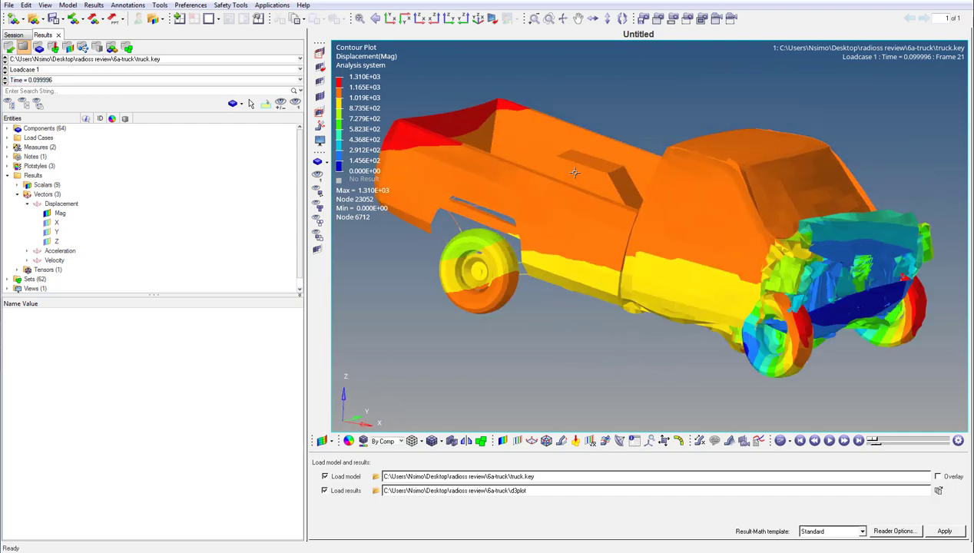
- Create a planar section cut through the truck, oriented along the Y axis
right_click(219, 187)
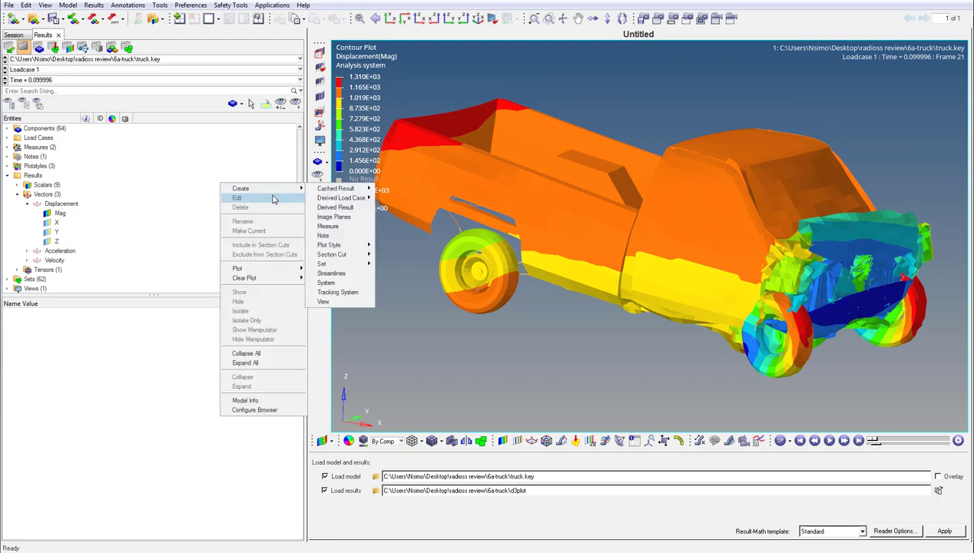
mouse_move(299, 190)
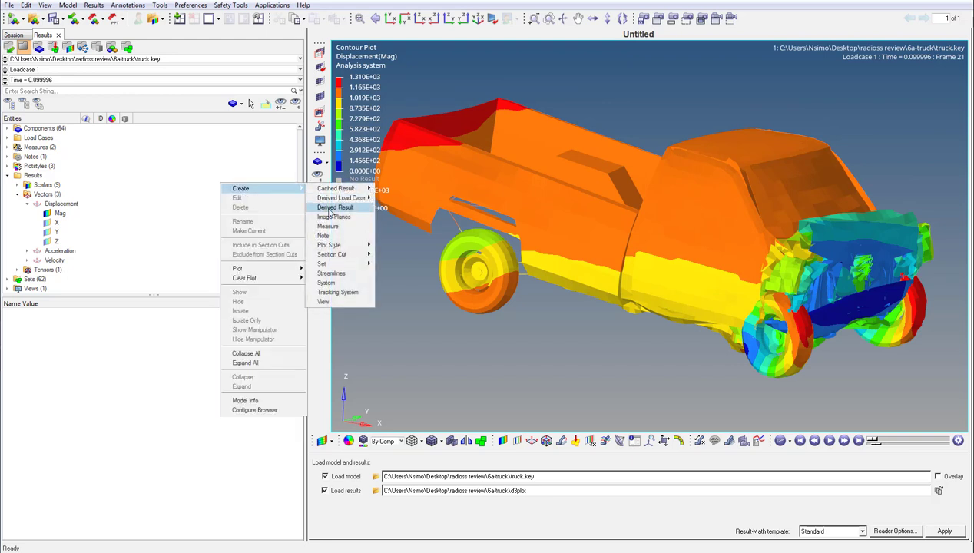
mouse_move(334, 256)
click(380, 256)
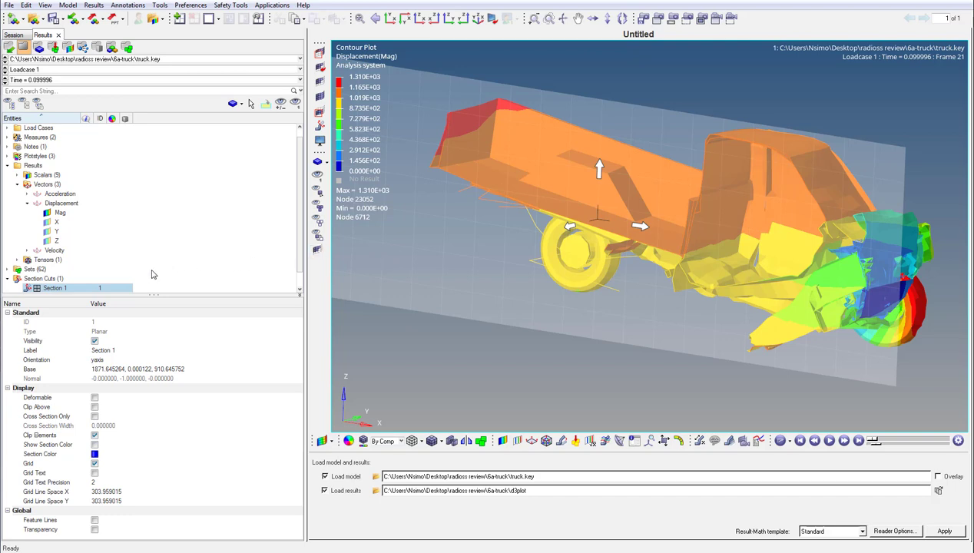
- Hide the manipulator of Section 1 and show it again
right_click(113, 287)
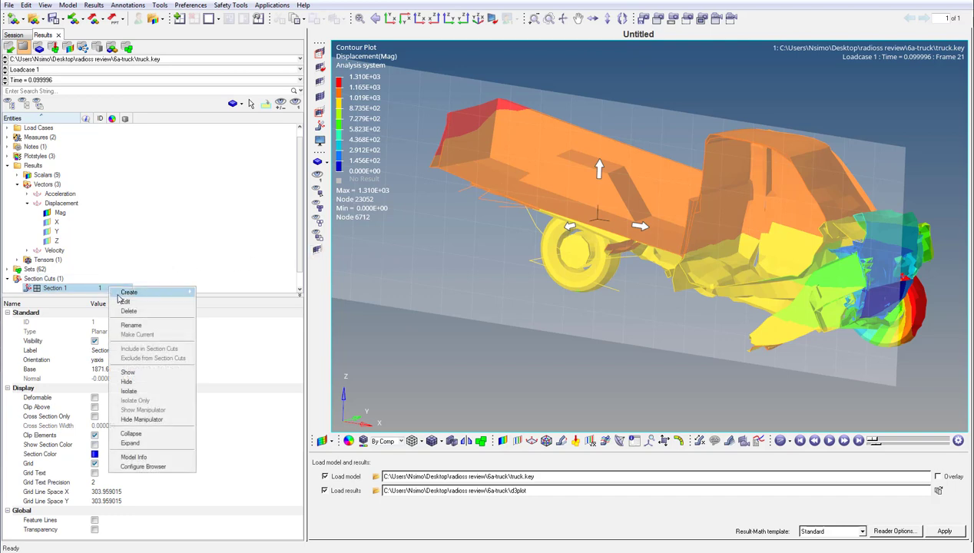
click(153, 420)
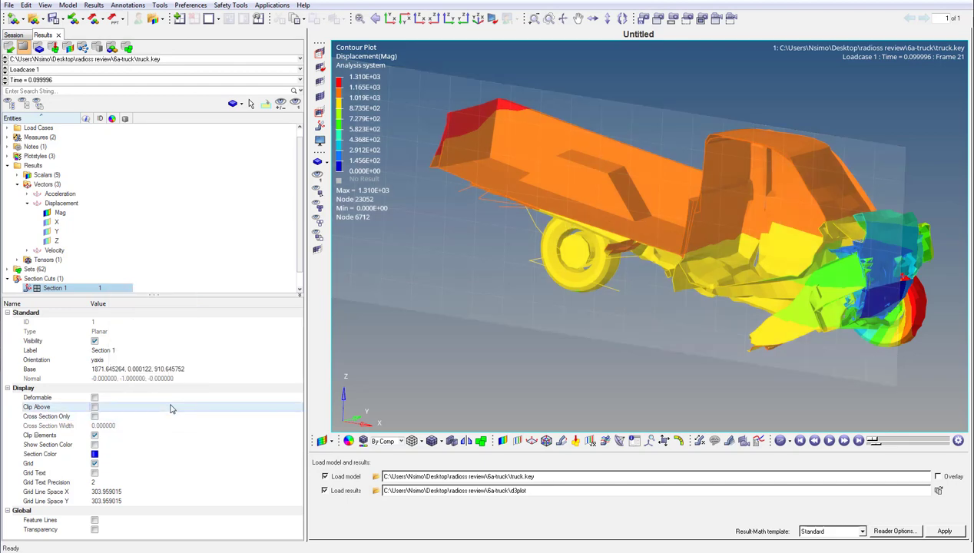
right_click(108, 289)
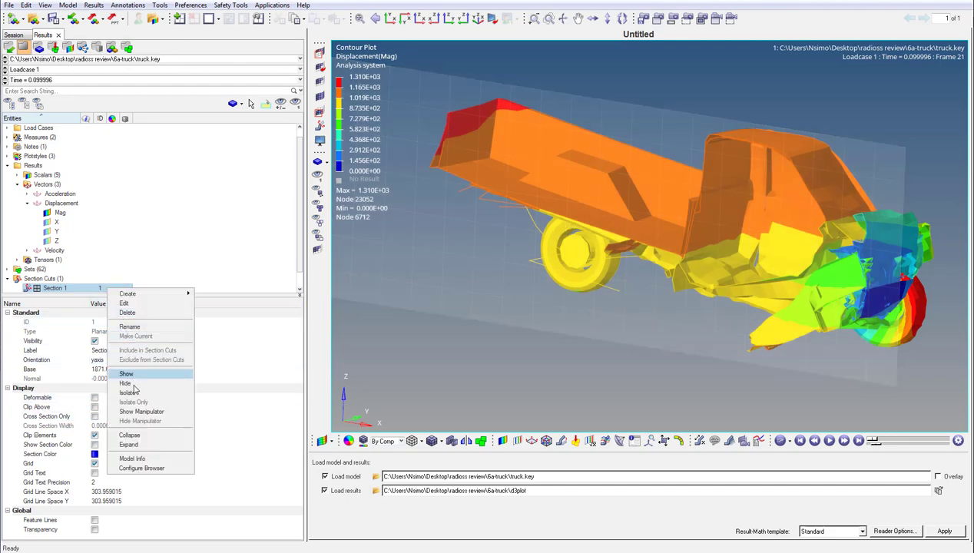
click(142, 412)
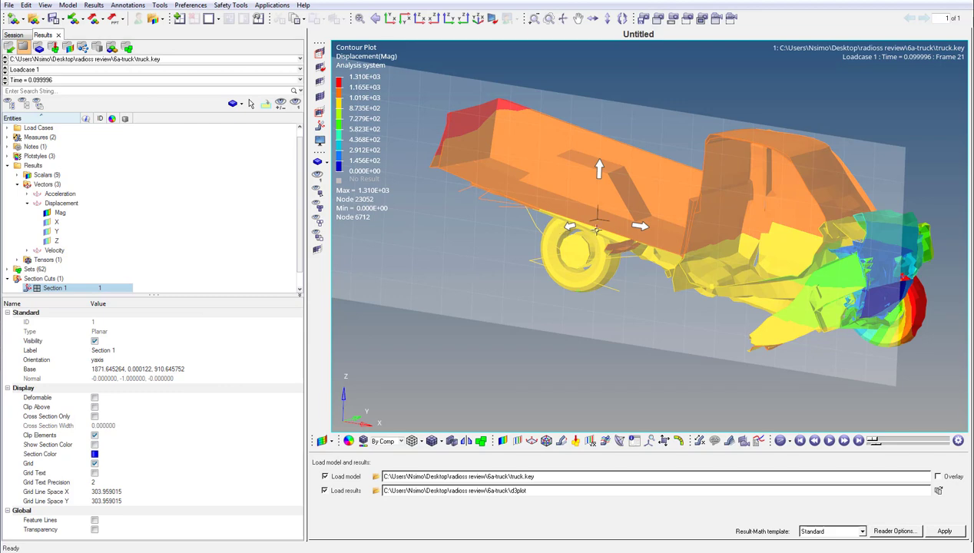
- Display only the cross section of Section 1 and widen it to about 367
ctrl+drag(556, 245, 505, 257)
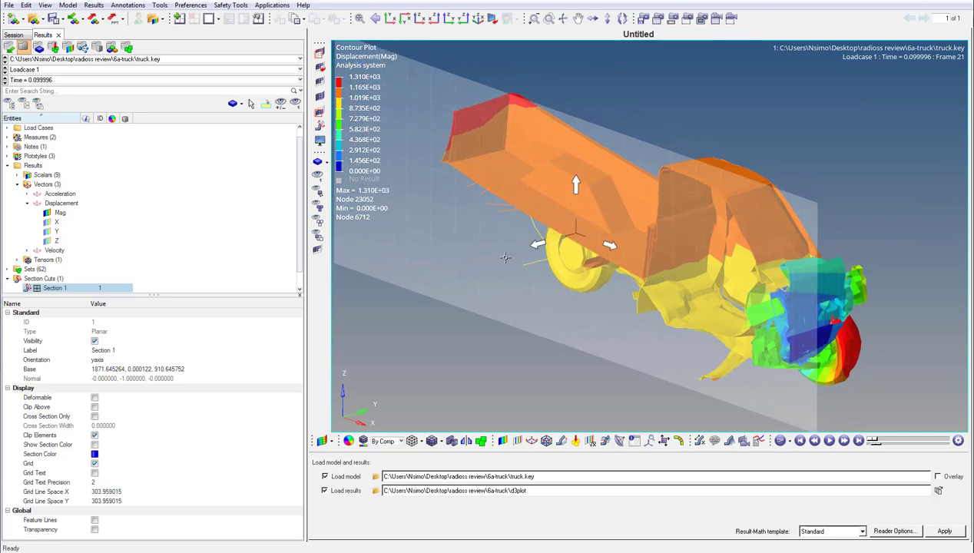
click(94, 416)
click(97, 425)
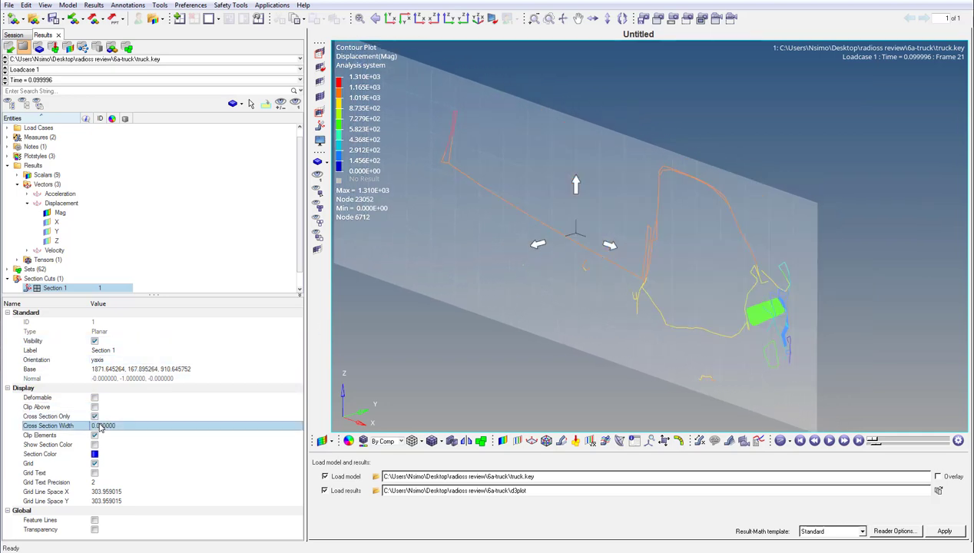
drag(106, 428, 132, 425)
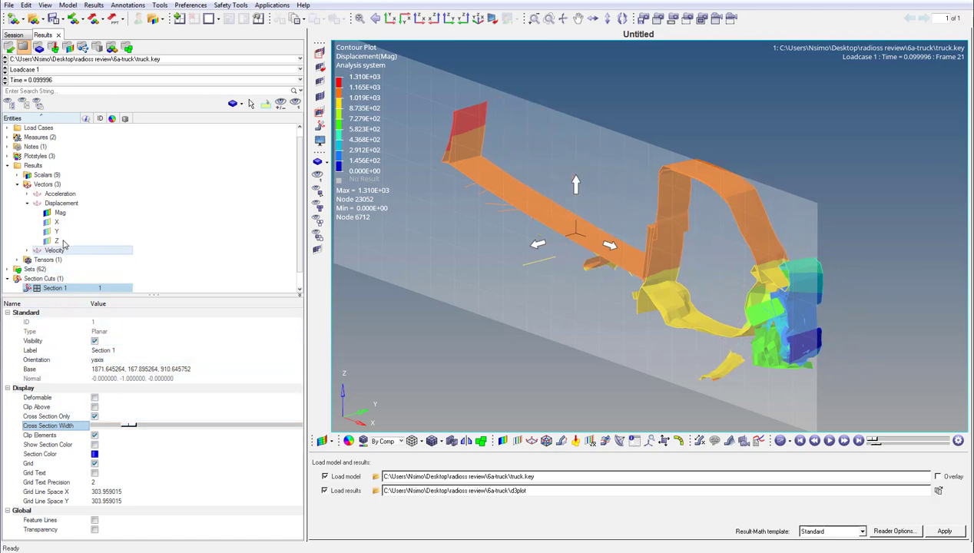
- Clear the displacement magnitude contour and show the rest of the truck with feature lines and transparency
click(51, 213)
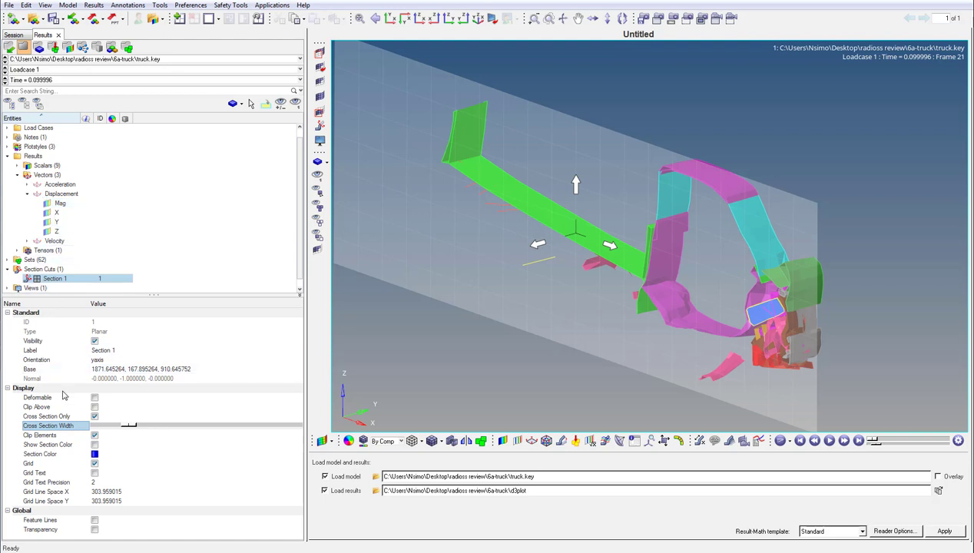
click(94, 520)
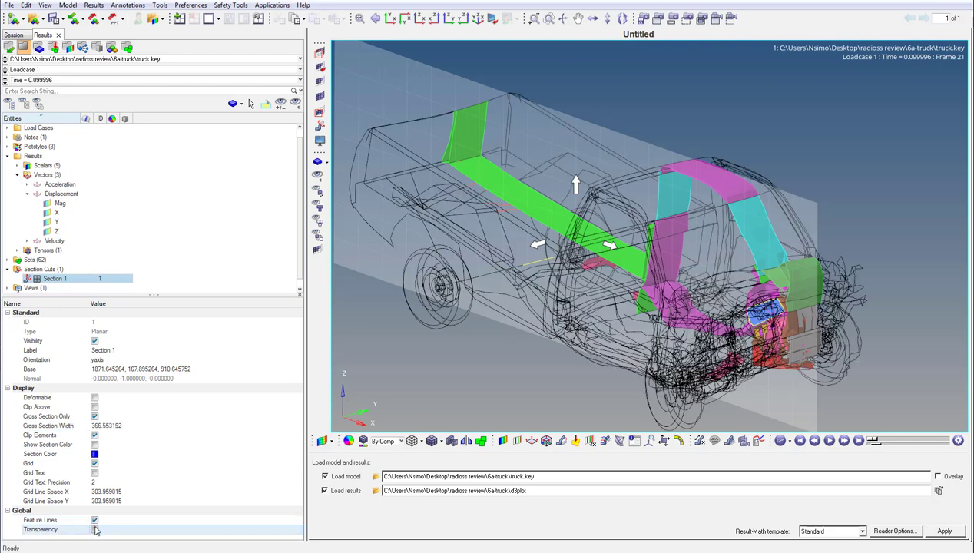
click(94, 530)
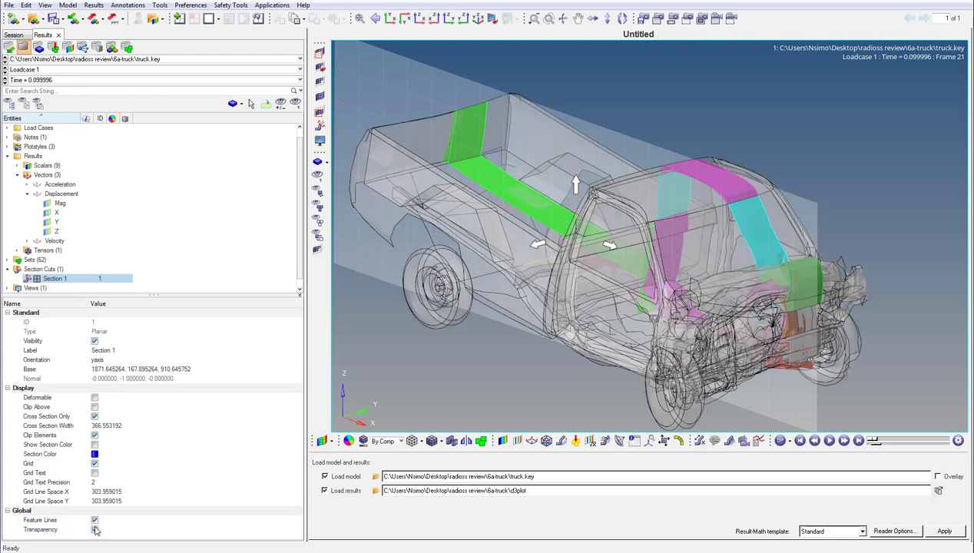
- Turn off the grid of Section 1 and hide the section cut
click(95, 464)
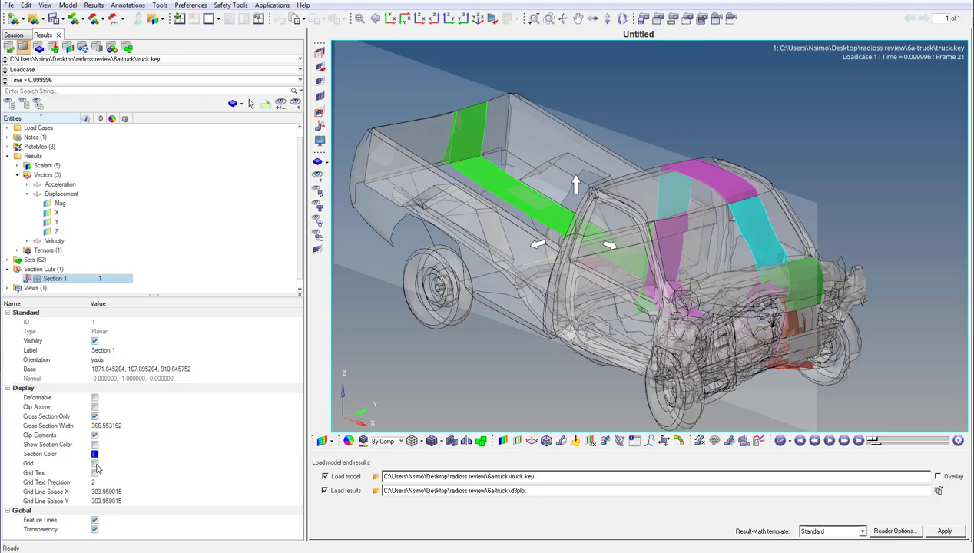
click(94, 342)
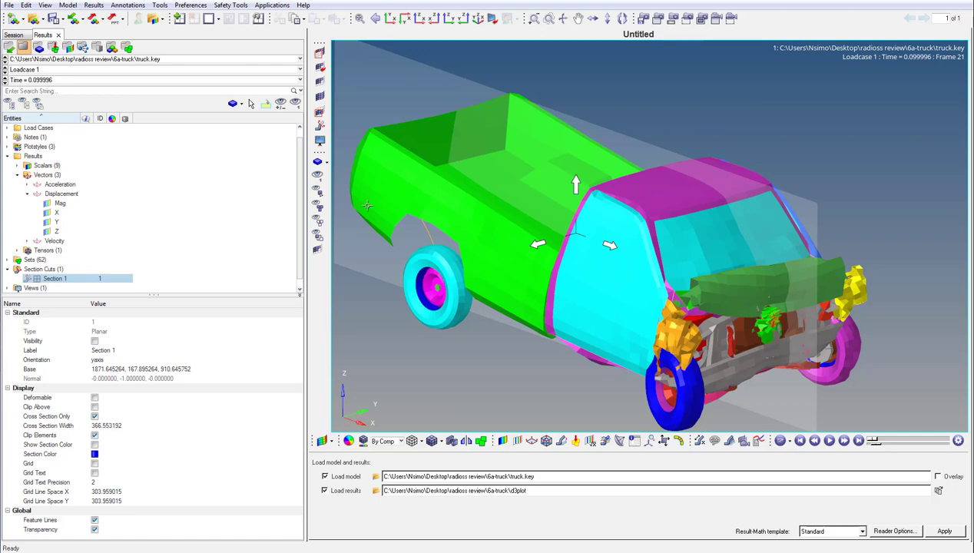
- Create a Distance Between measure from hood node 9562 to front bumper node 276, with label transparency turned off
right_click(260, 198)
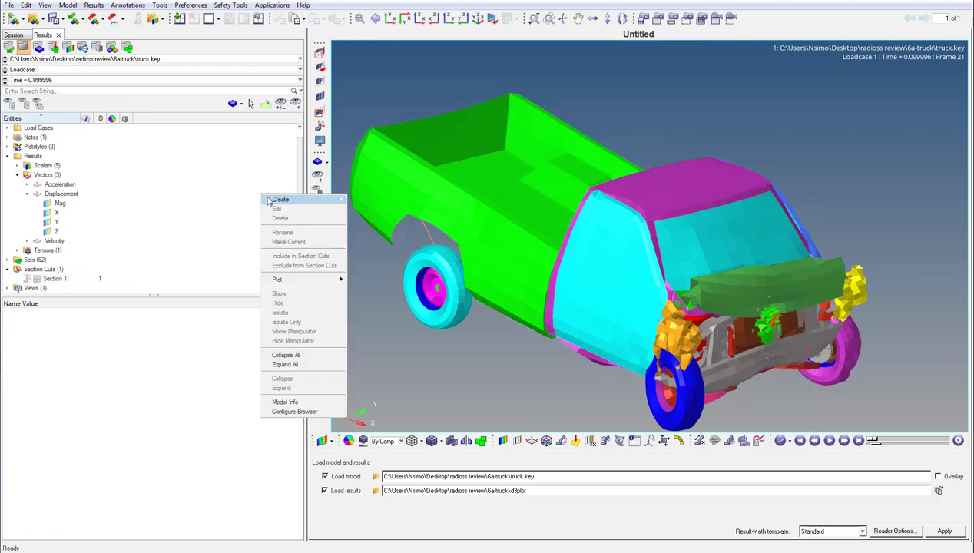
mouse_move(269, 199)
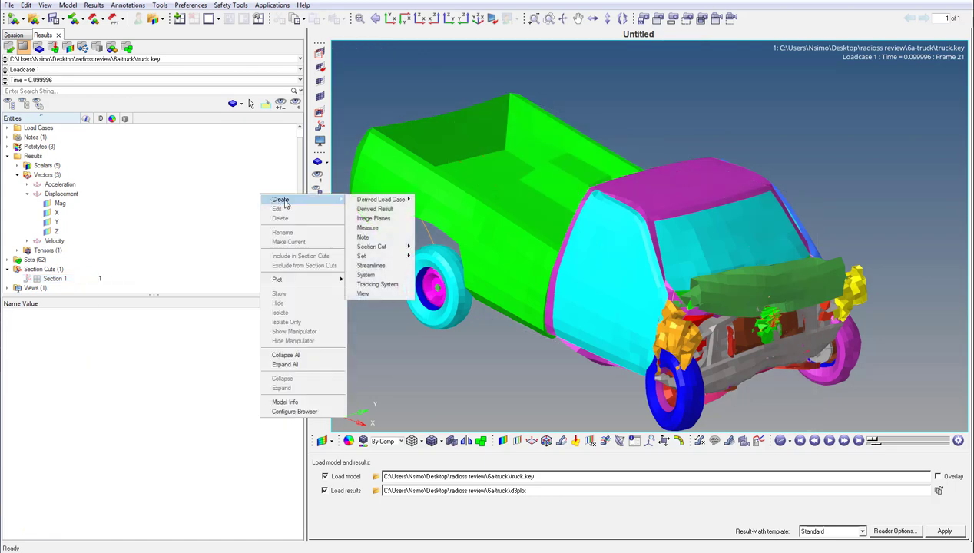
click(367, 228)
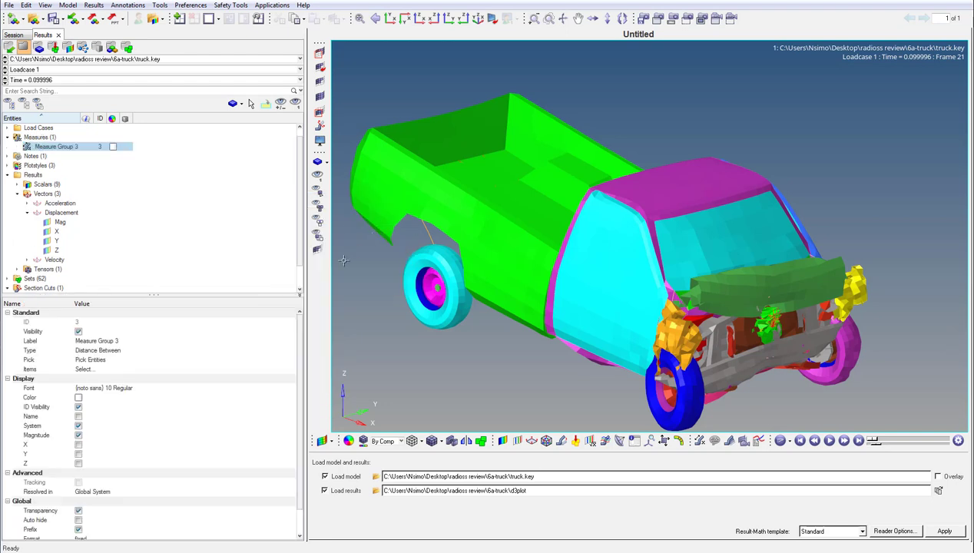
click(163, 360)
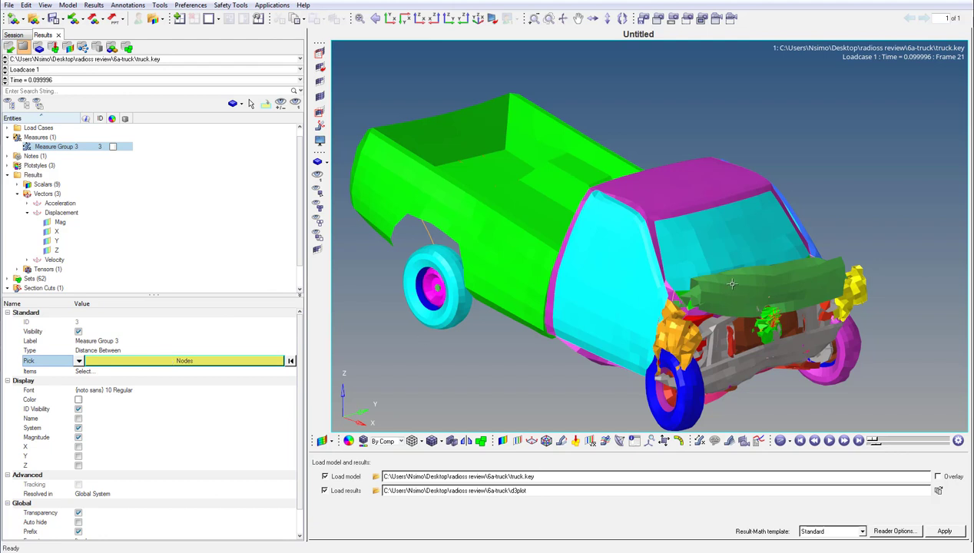
click(773, 288)
click(780, 351)
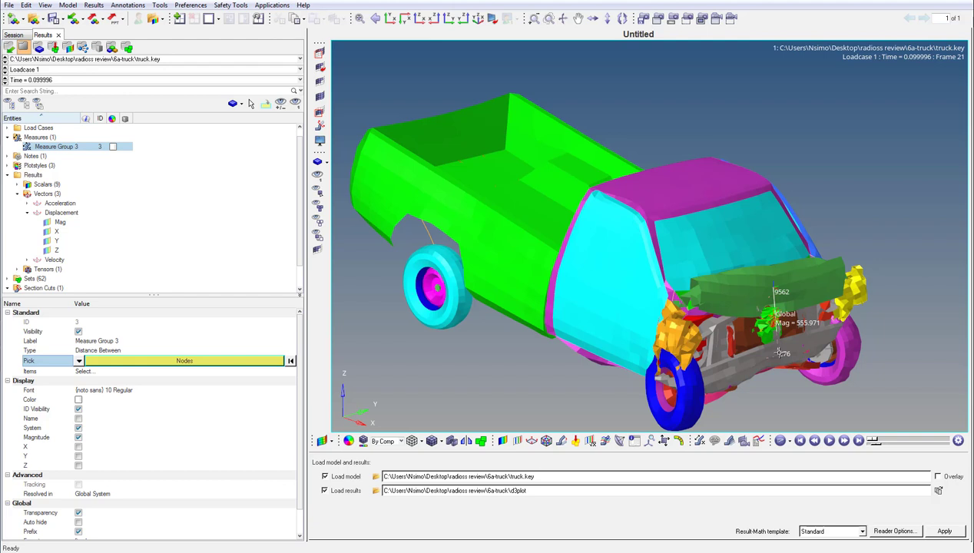
click(79, 513)
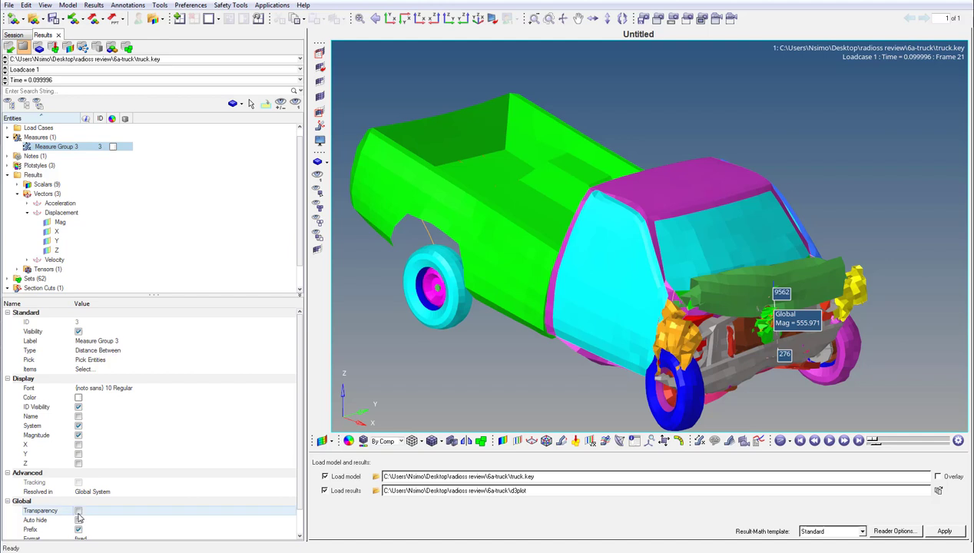
- Create a live-linked magnitude curve of the measured distance on a new plot and play the animation
click(108, 372)
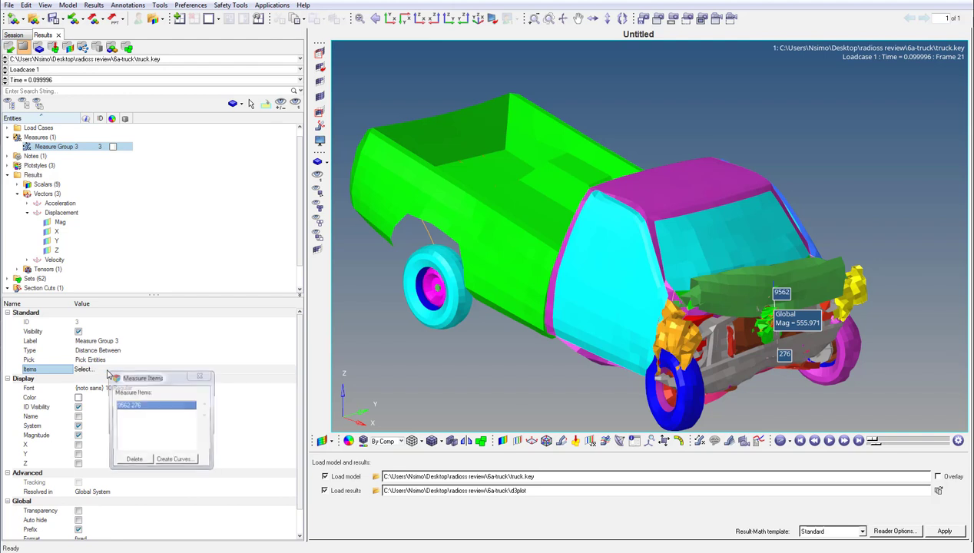
click(175, 461)
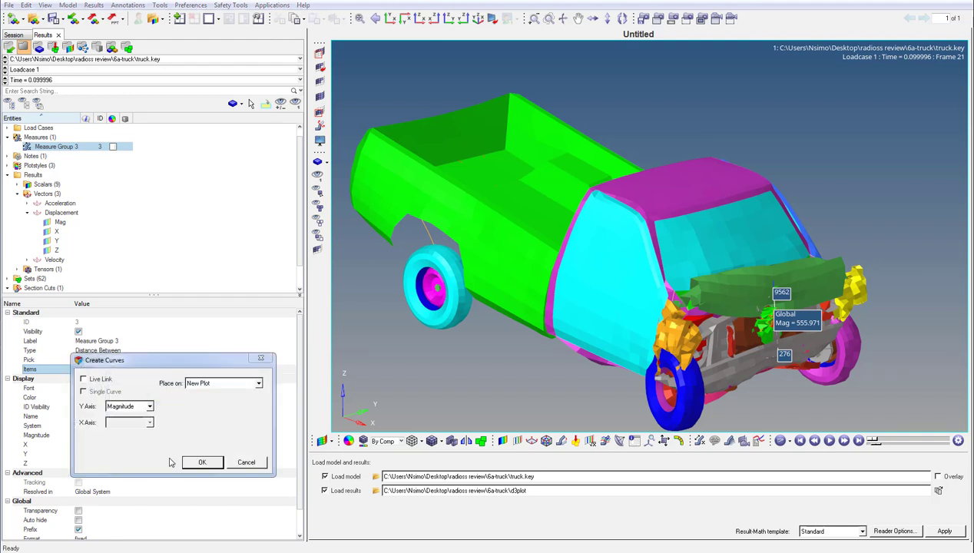
click(111, 383)
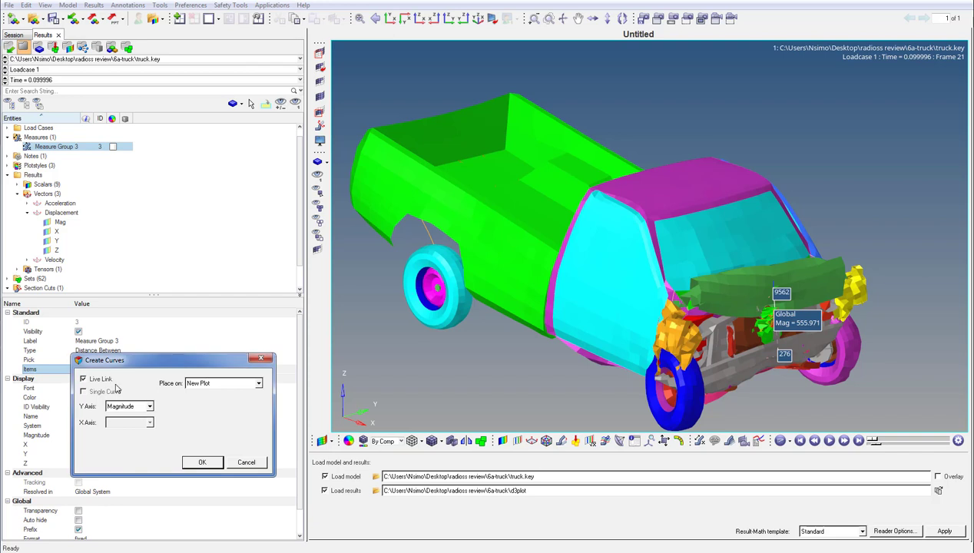
click(201, 463)
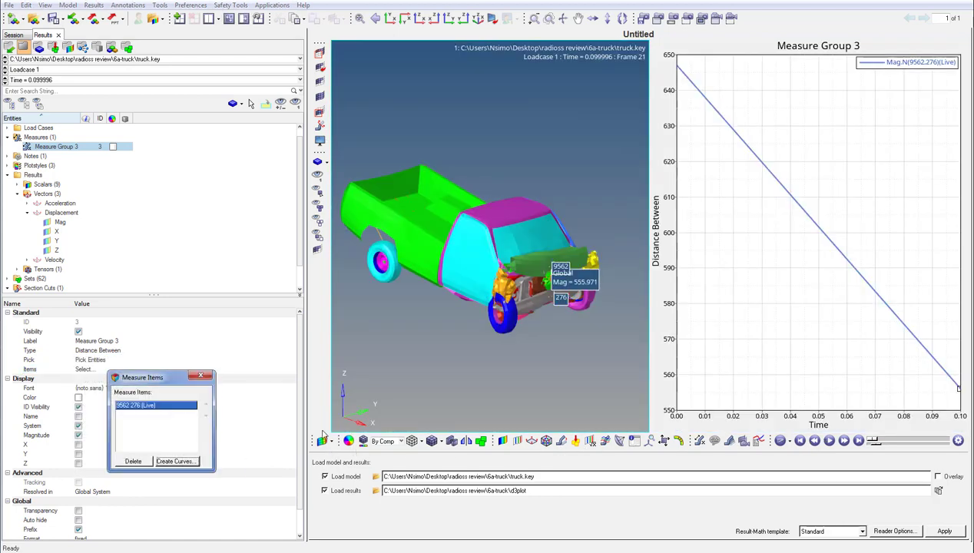
click(201, 375)
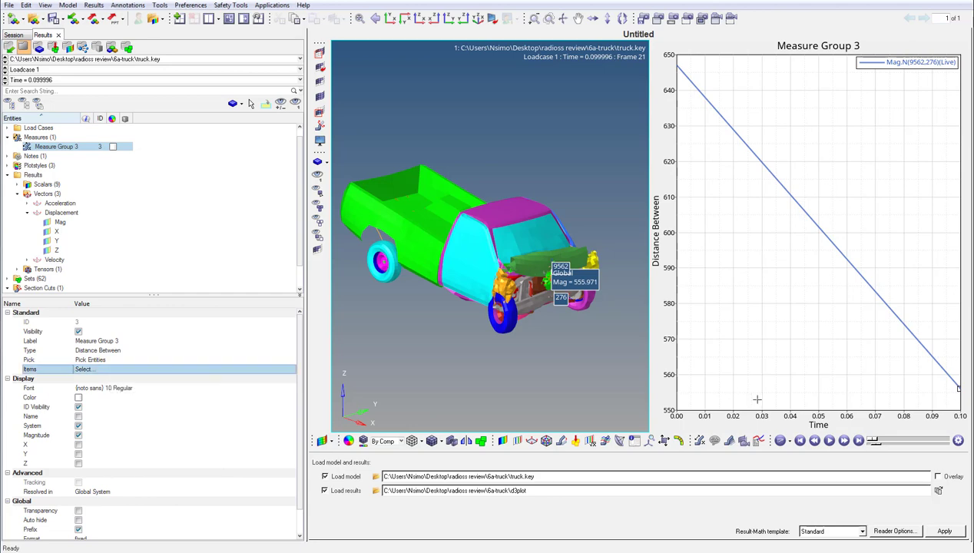
click(829, 441)
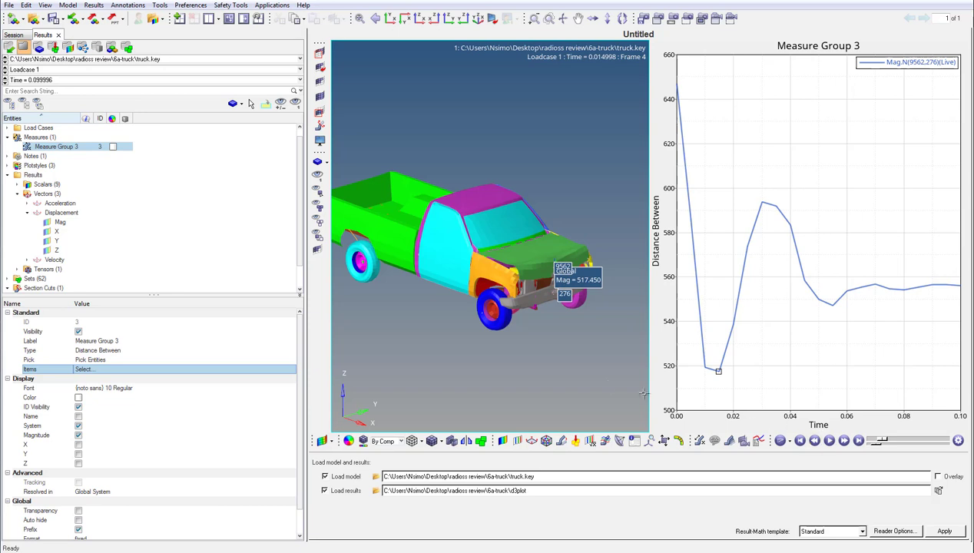
- Contour the displacement magnitude and overlay the resultant displacement vectors on the rear wheel component
click(57, 223)
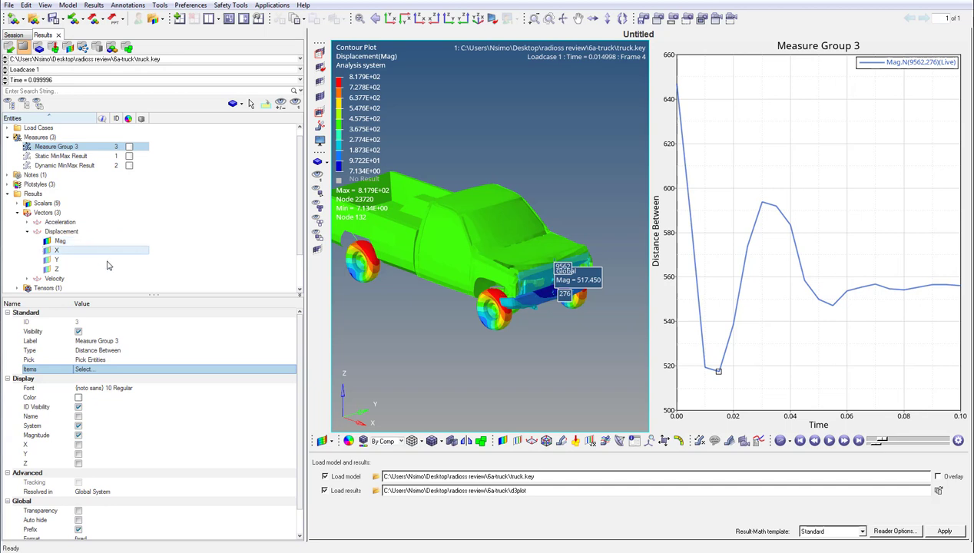
click(530, 443)
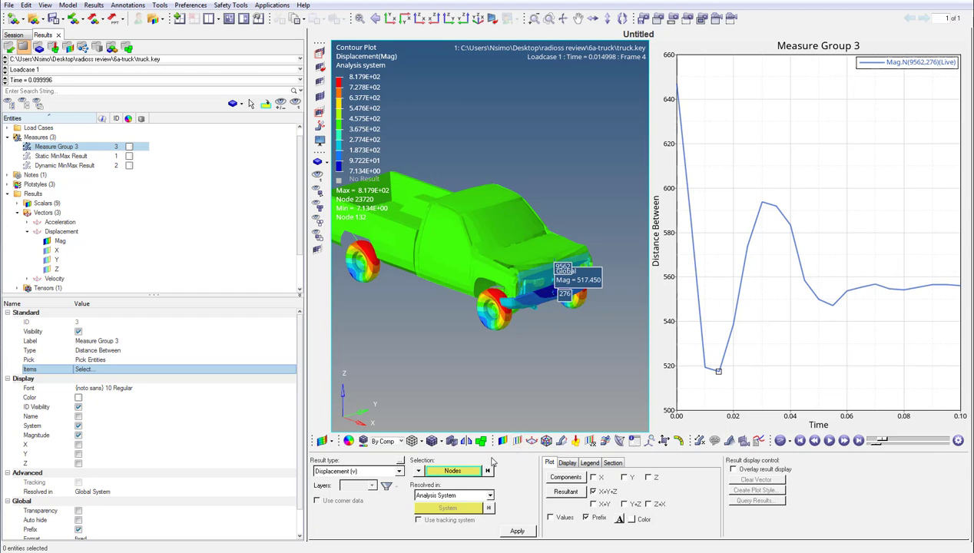
click(419, 471)
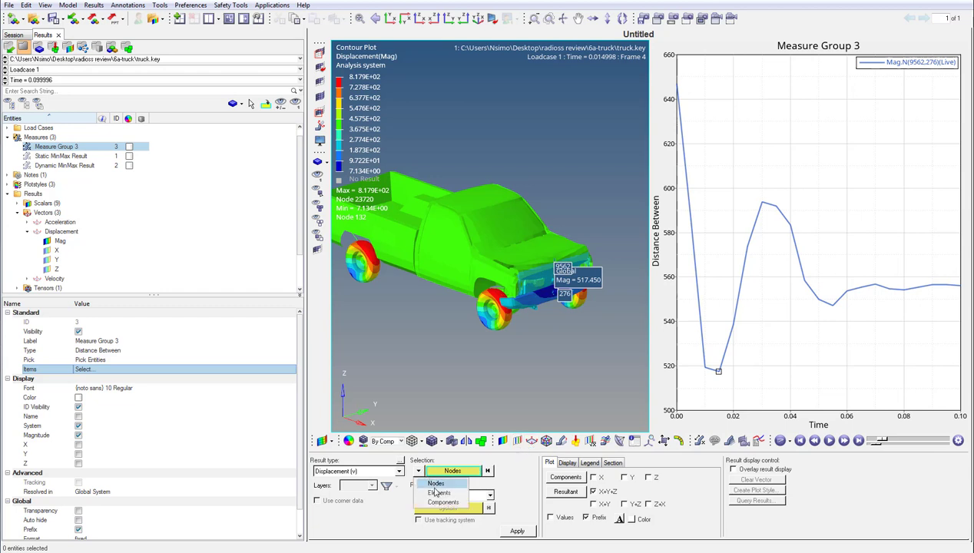
click(443, 501)
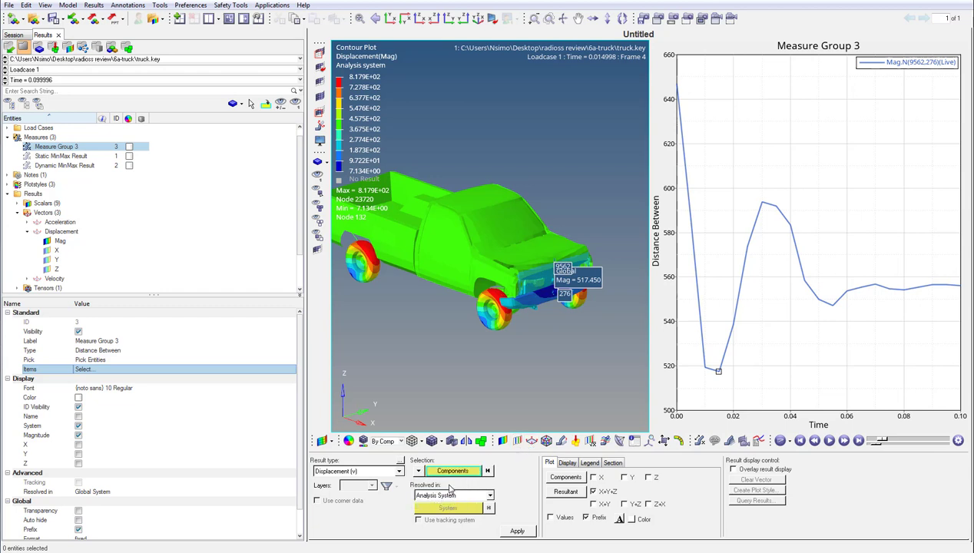
click(452, 471)
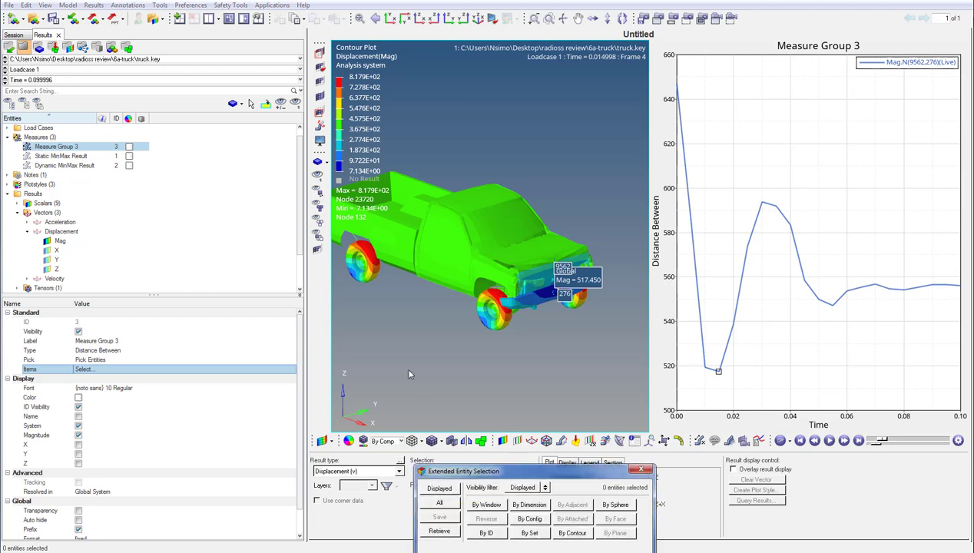
click(366, 274)
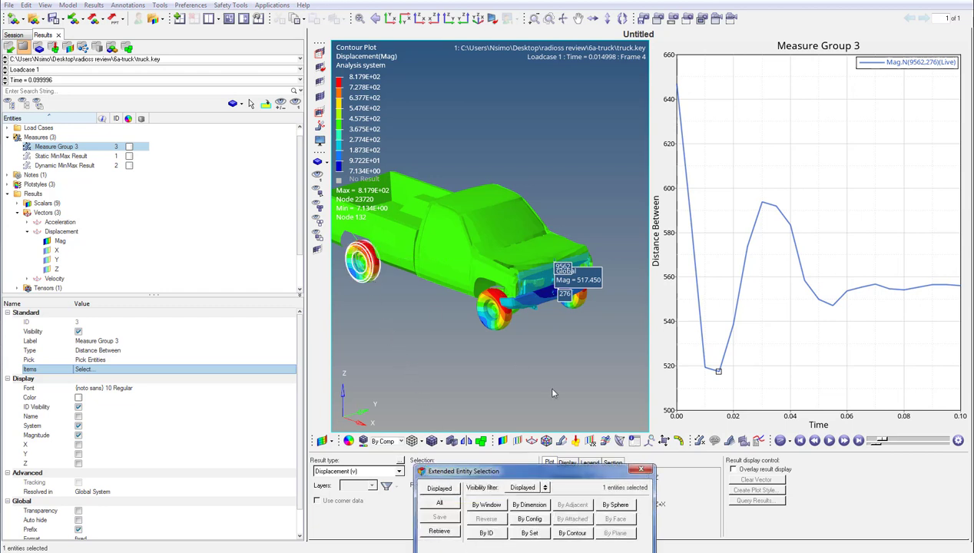
click(641, 470)
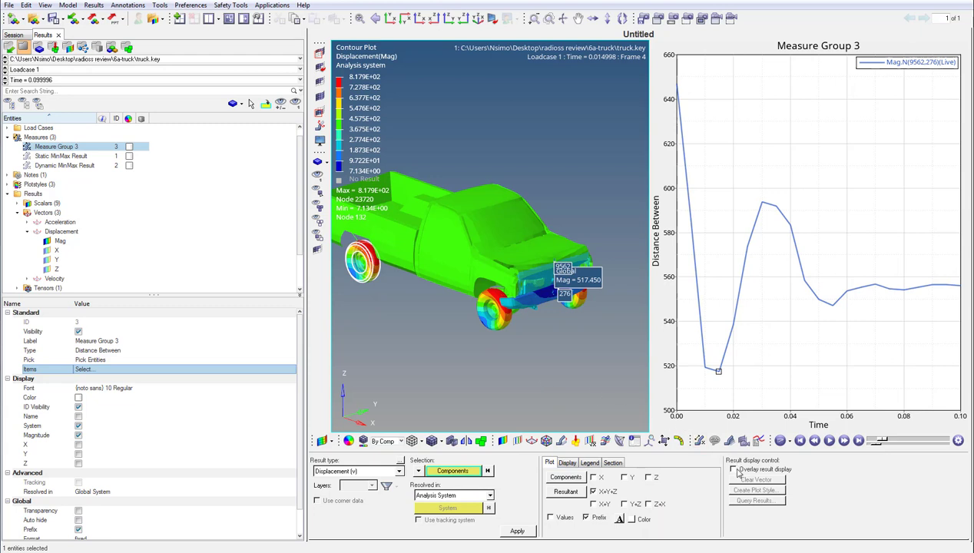
click(734, 469)
click(517, 531)
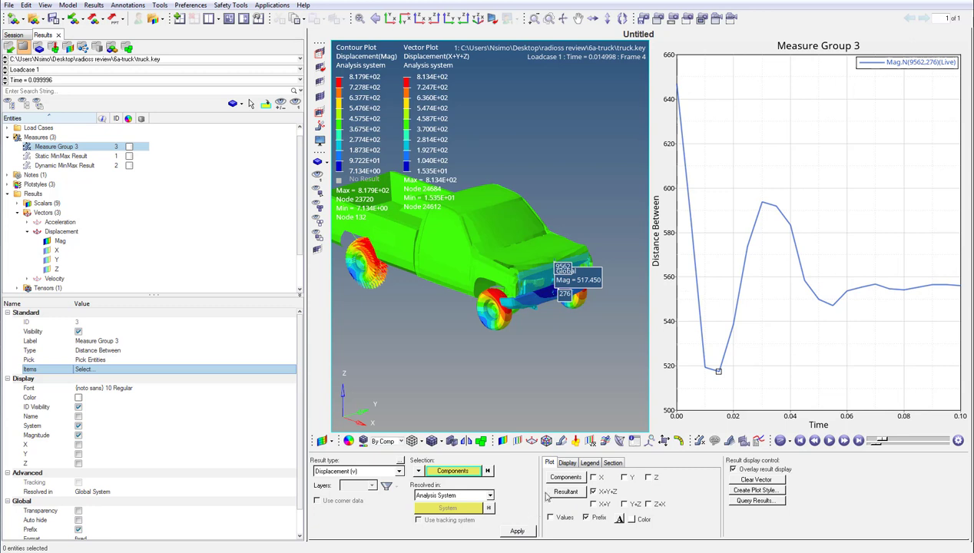
- Display the vectors with uniform size scaling of 100 and colour by direction, and clear the vector plot
click(563, 464)
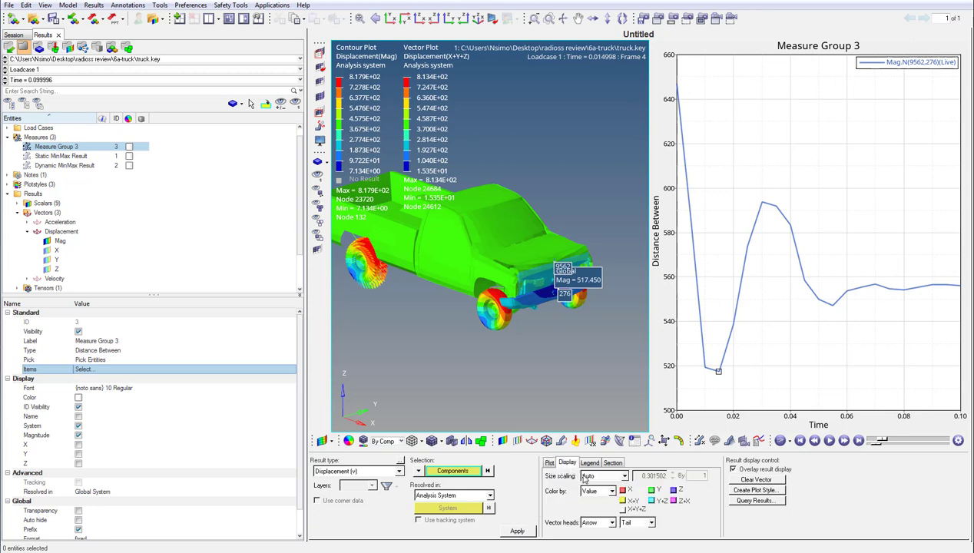
click(584, 476)
click(592, 501)
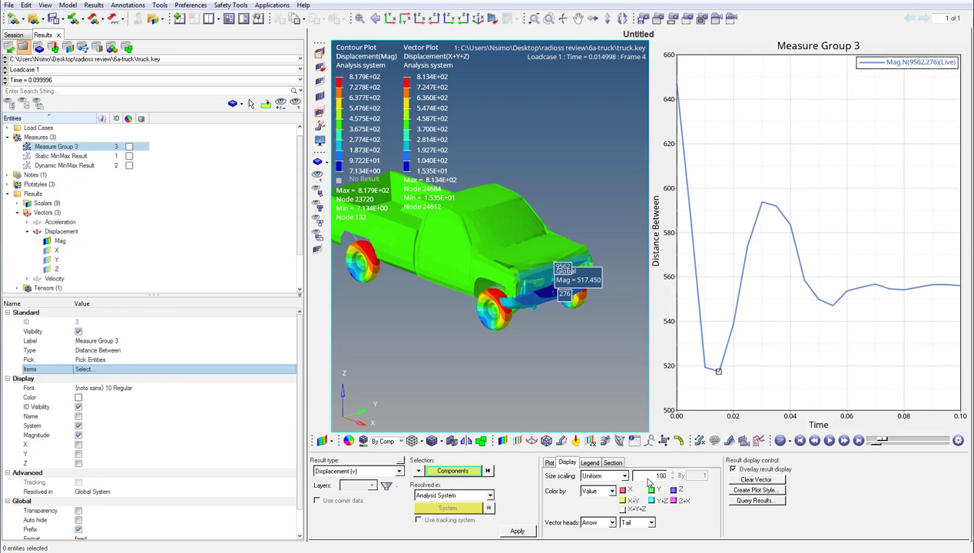
key(Return)
click(598, 491)
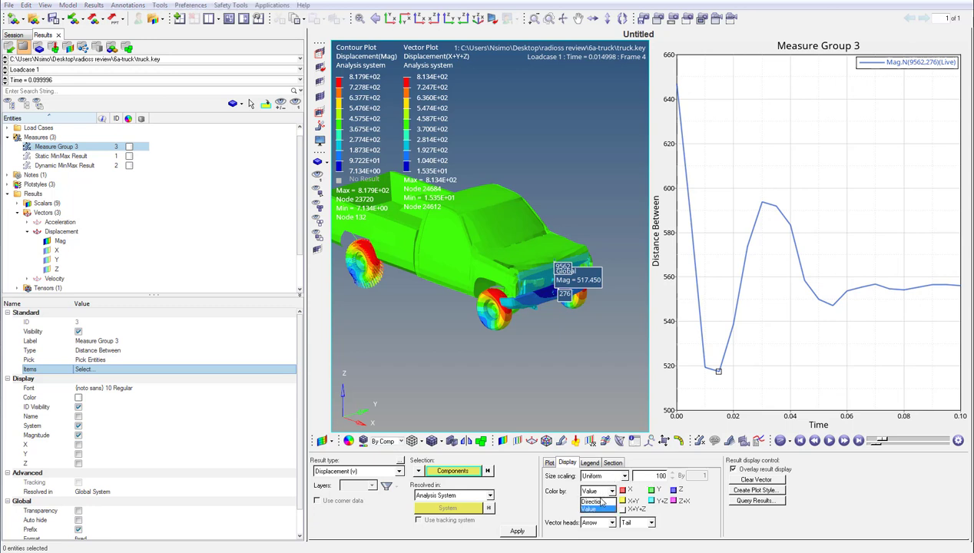
click(601, 501)
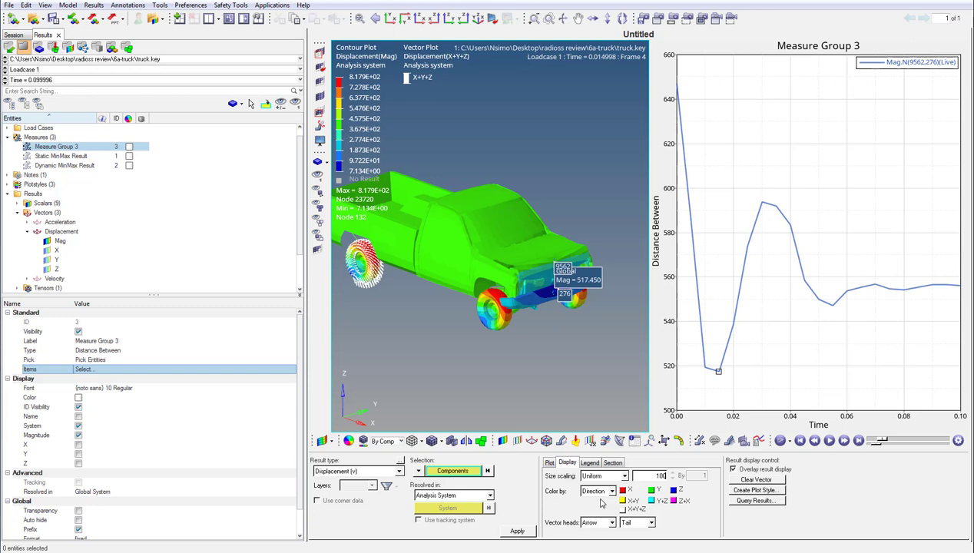
click(742, 480)
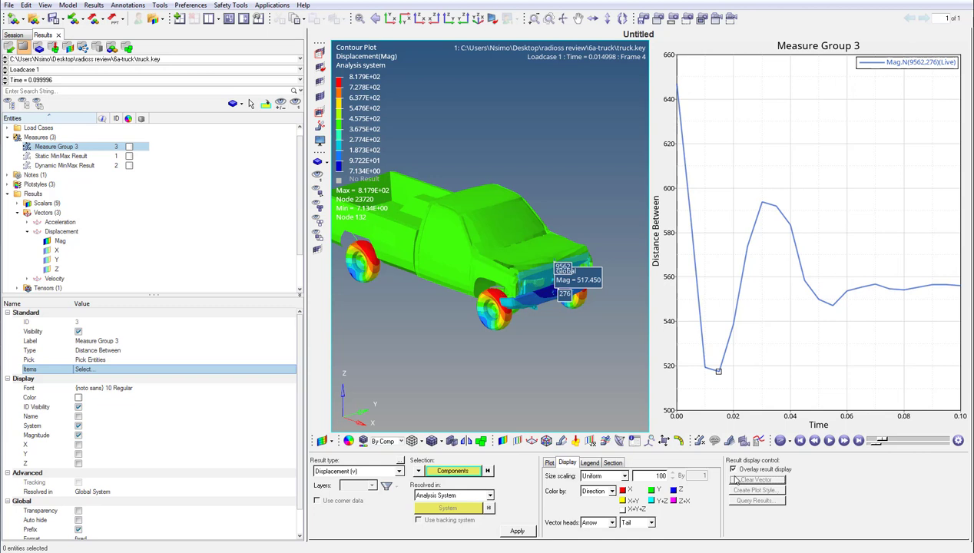
- Create a tracking system that follows node 16922 on the cab roof
right_click(261, 267)
mouse_move(280, 269)
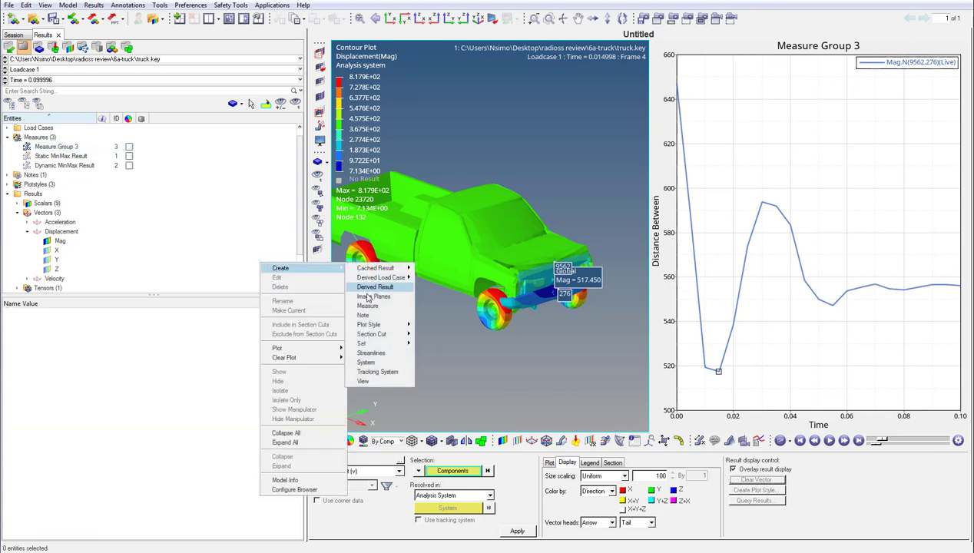
click(367, 372)
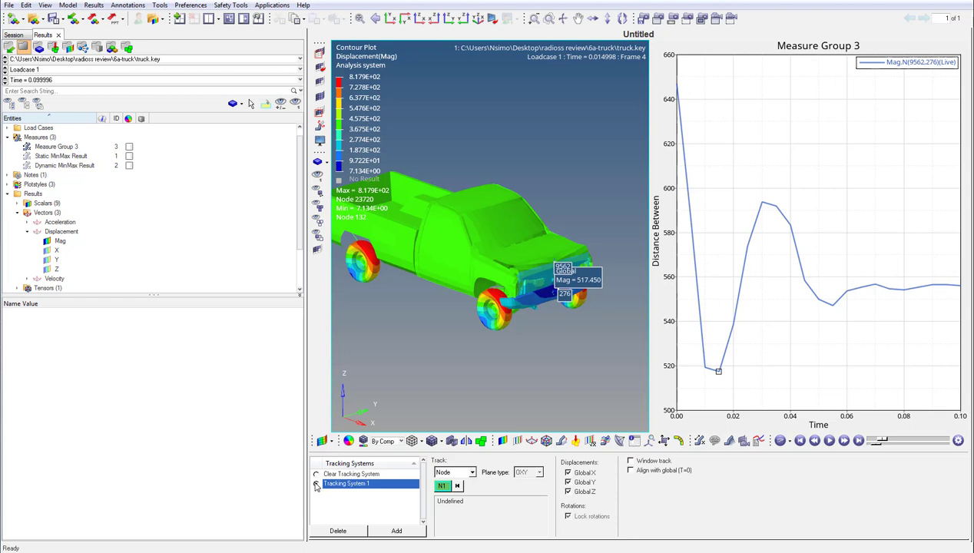
click(316, 484)
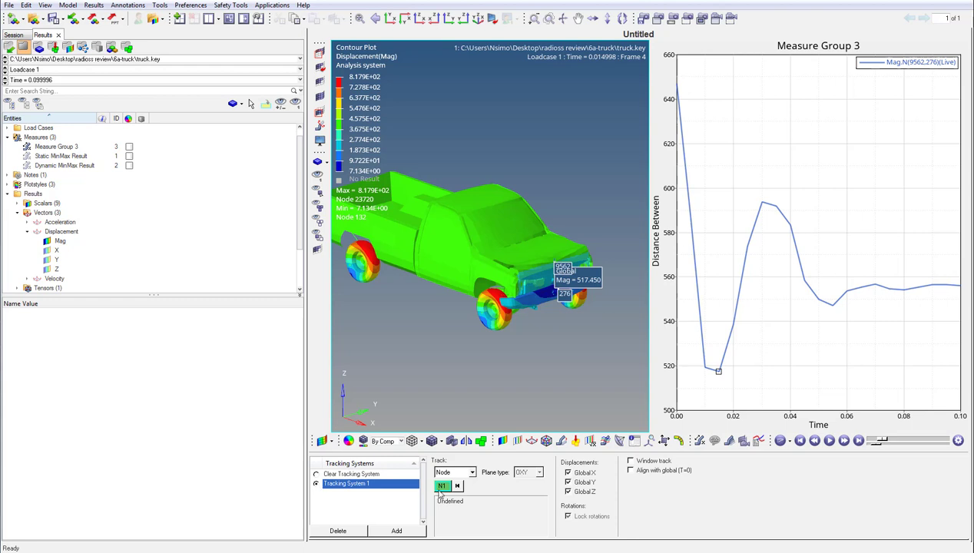
click(477, 193)
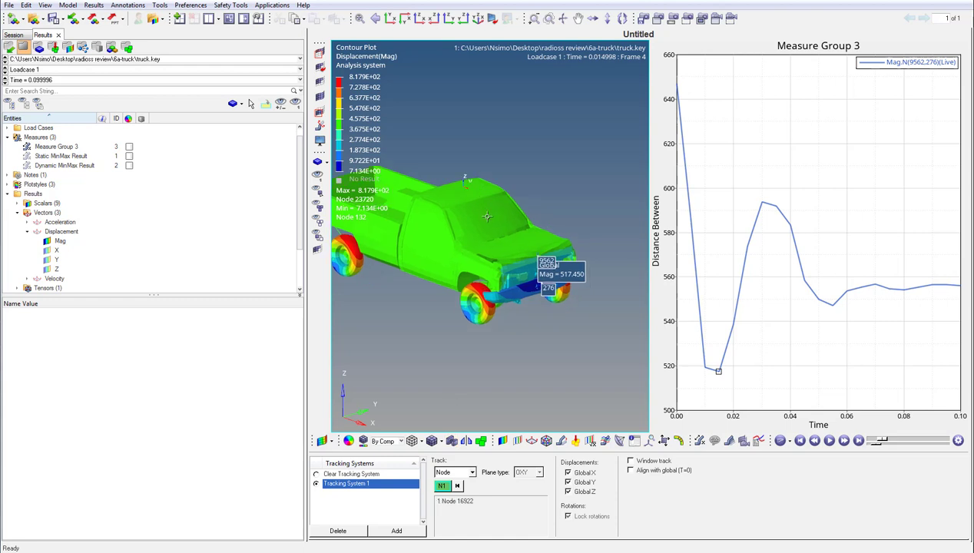
- Play the animation with the roof node tracked and clear the tracking system
click(829, 441)
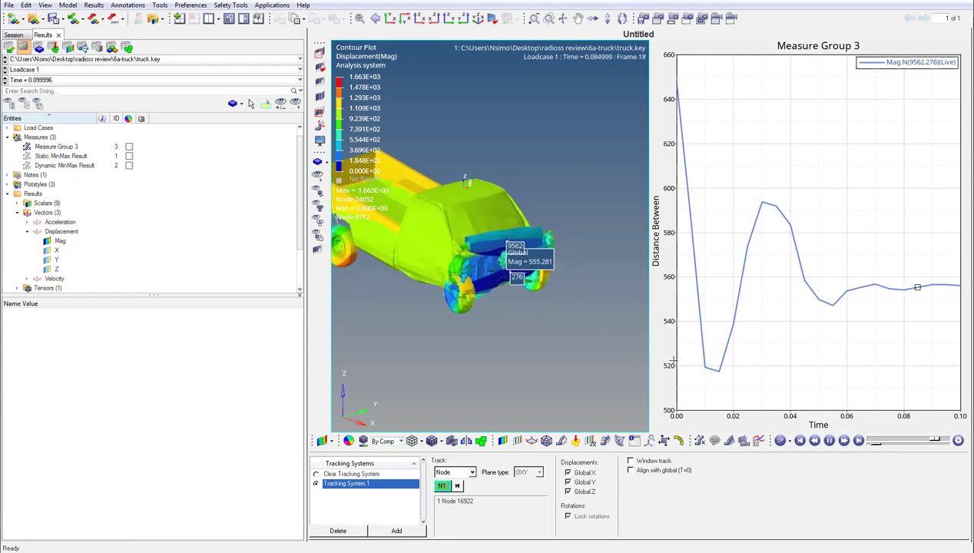
click(831, 443)
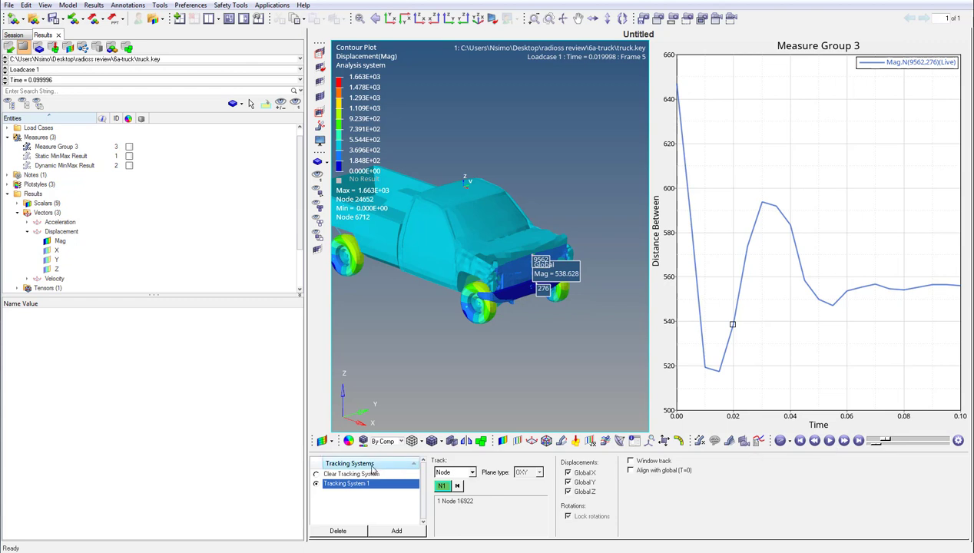
click(316, 476)
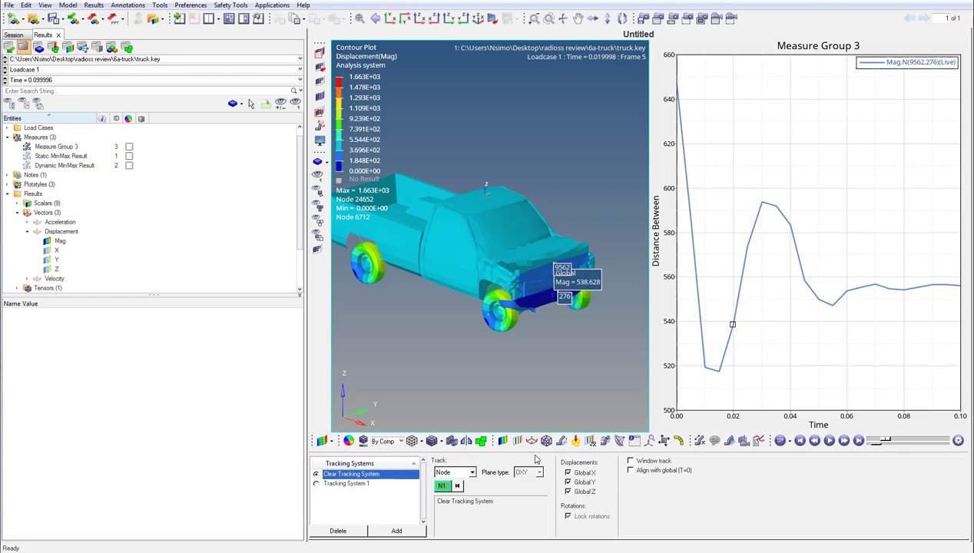
- Trace the front and rear wheel components from the first step and play the animation
click(728, 443)
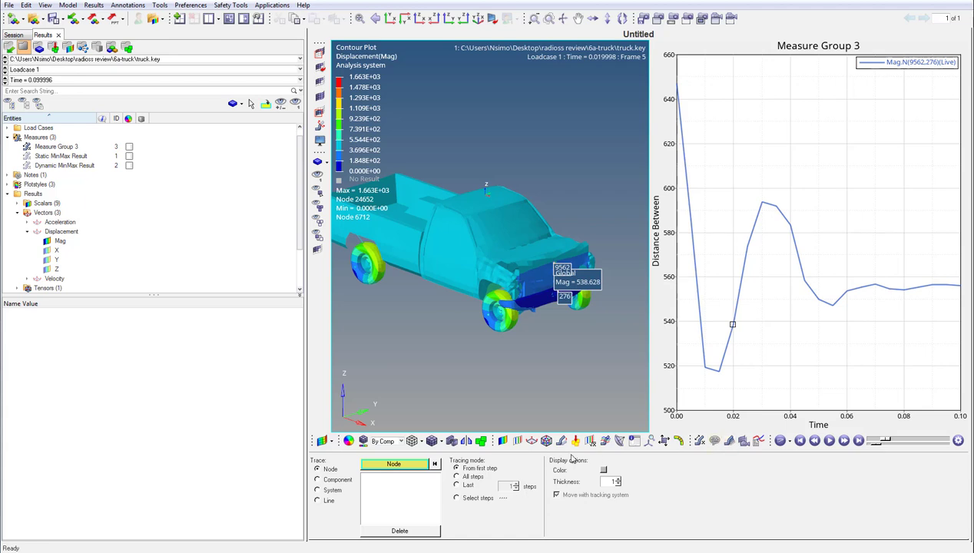
click(318, 479)
click(485, 325)
click(373, 279)
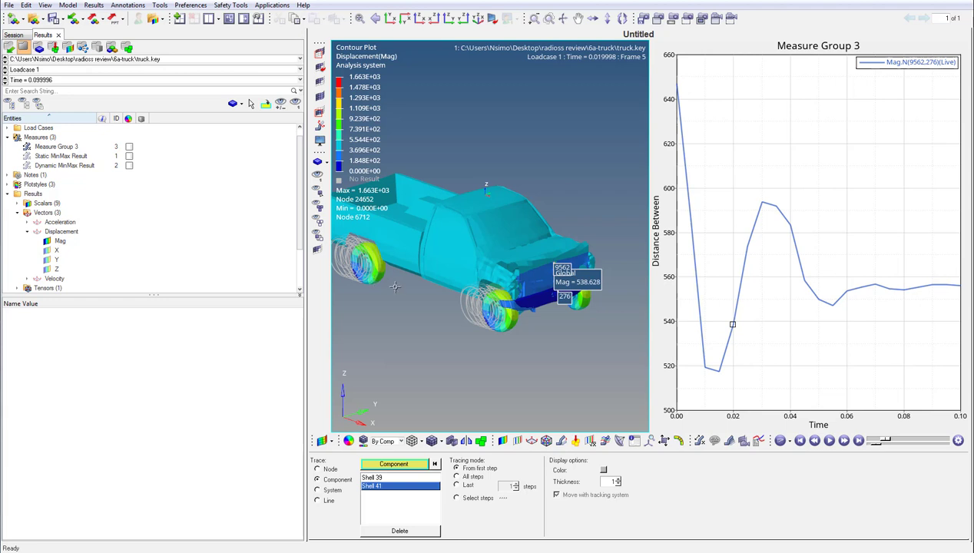
click(829, 440)
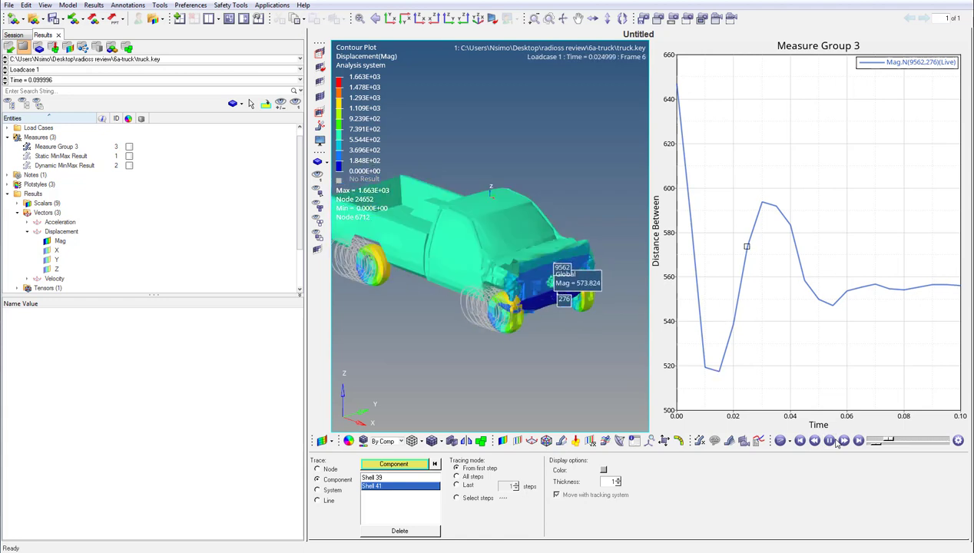
click(829, 440)
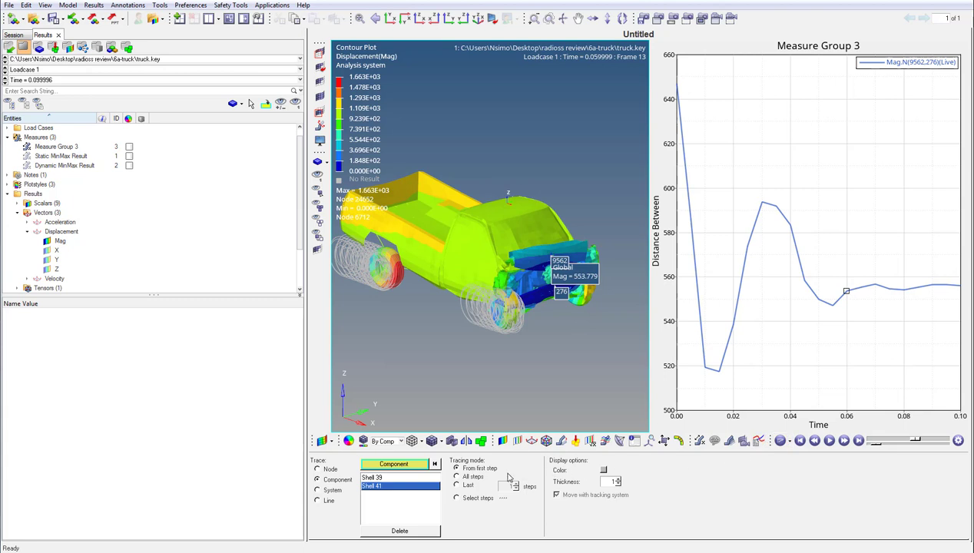
- Switch the tracing mode to all steps and play the animation to view the wheel traces
click(457, 477)
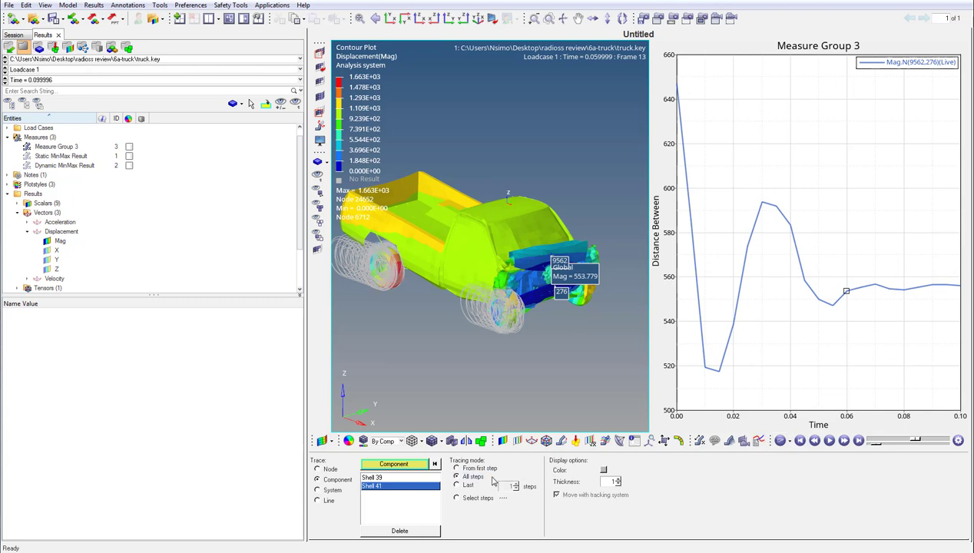
click(829, 443)
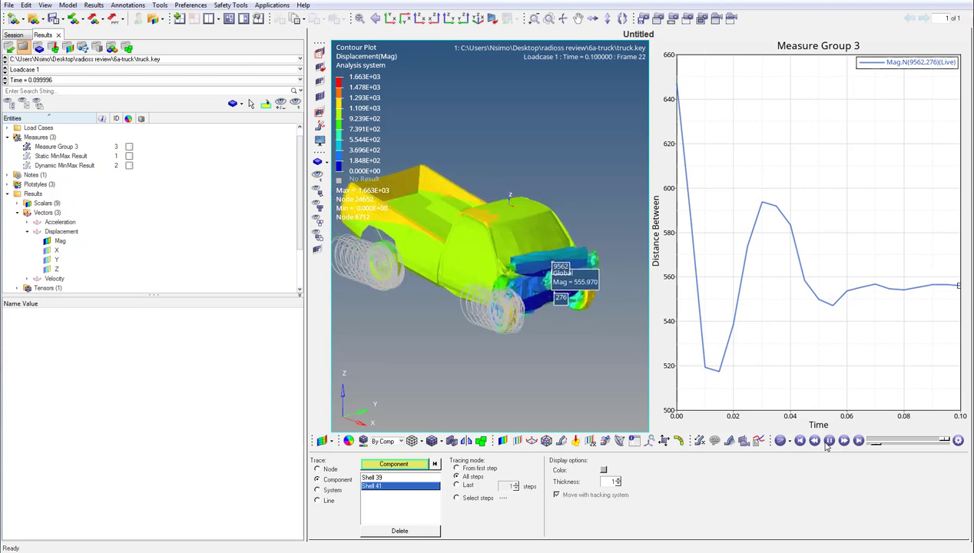
click(826, 442)
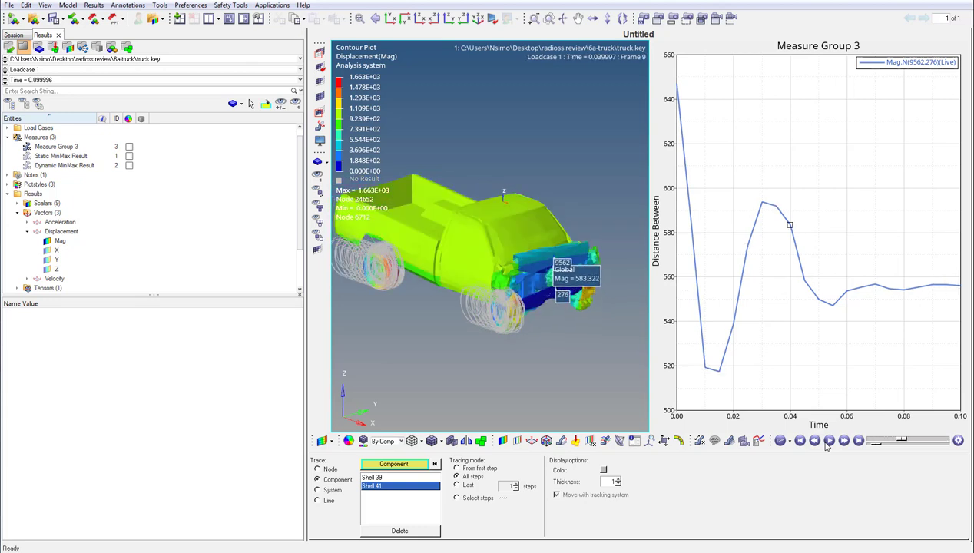
- Limit the wheel component traces to the last 5 steps
click(458, 485)
drag(509, 484, 516, 490)
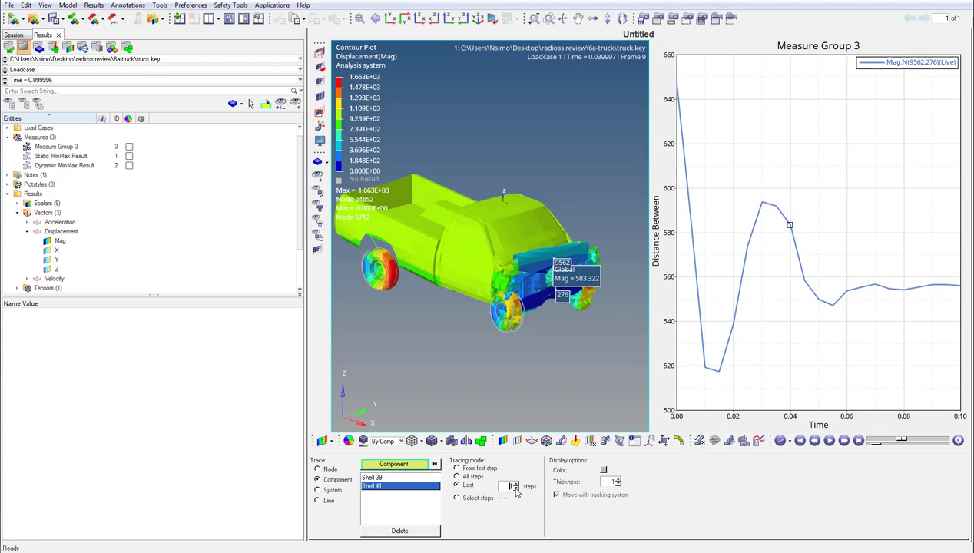
text(5)
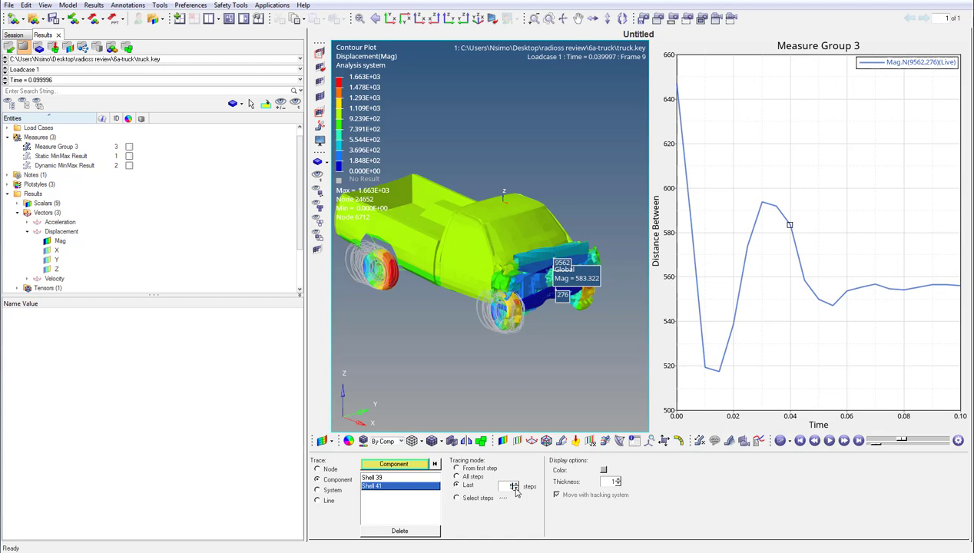
- Play the animation with the wheel traces limited to the last 5 steps and delete both wheel component traces
click(830, 442)
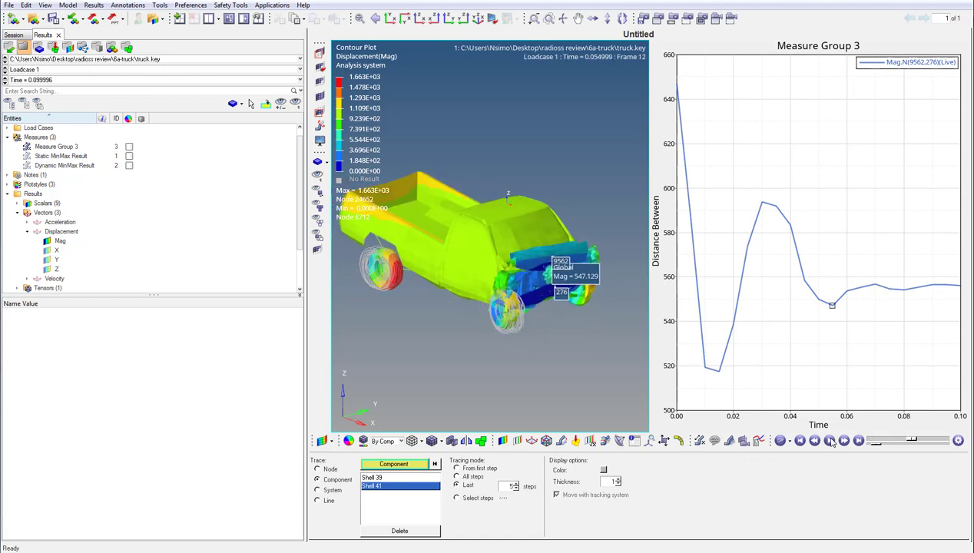
click(830, 441)
click(428, 532)
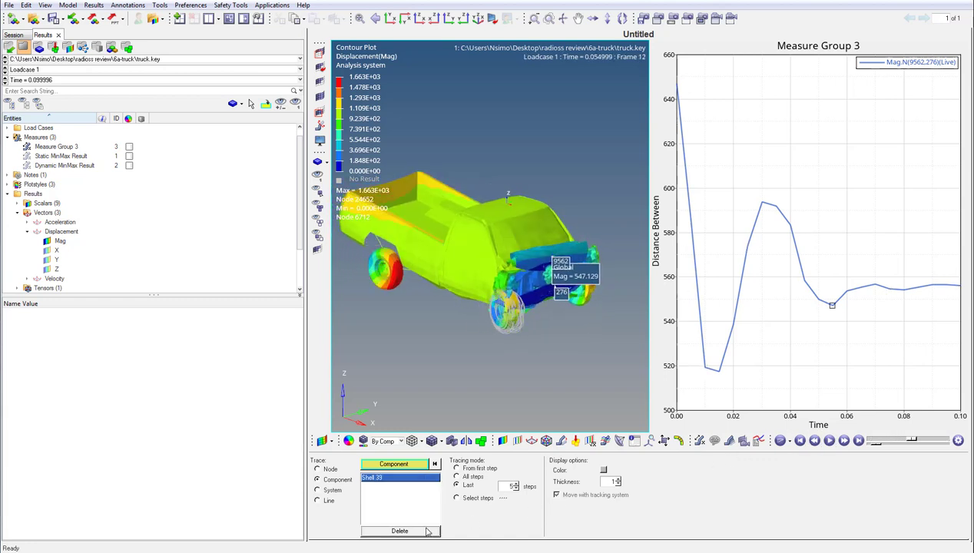
click(428, 532)
- Trace a node on the rear wheel and set its trace line to black with a thickness of 5
click(335, 471)
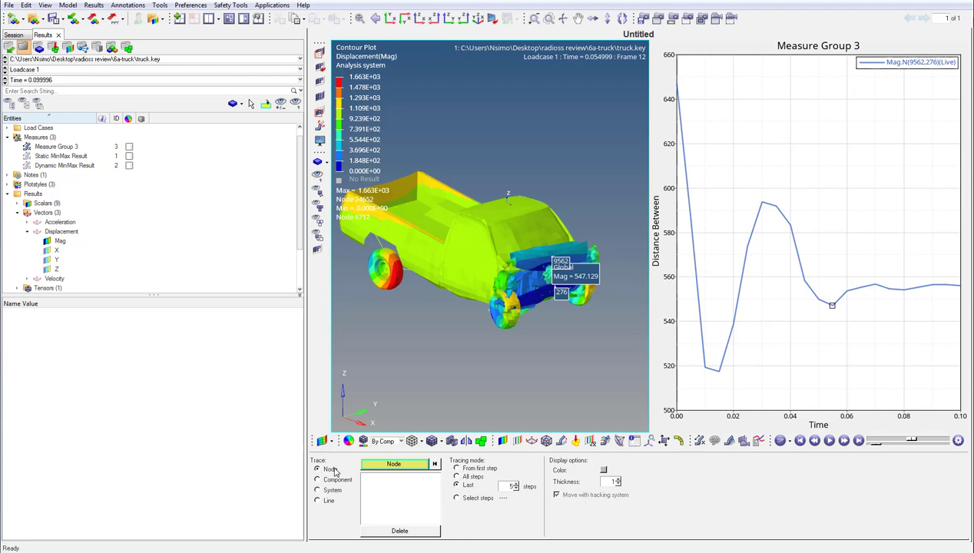
click(385, 252)
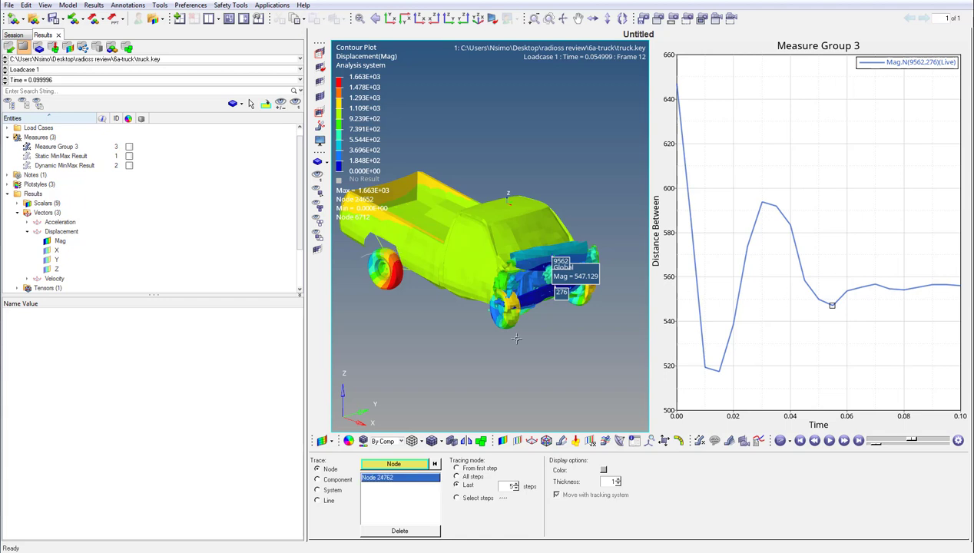
click(604, 469)
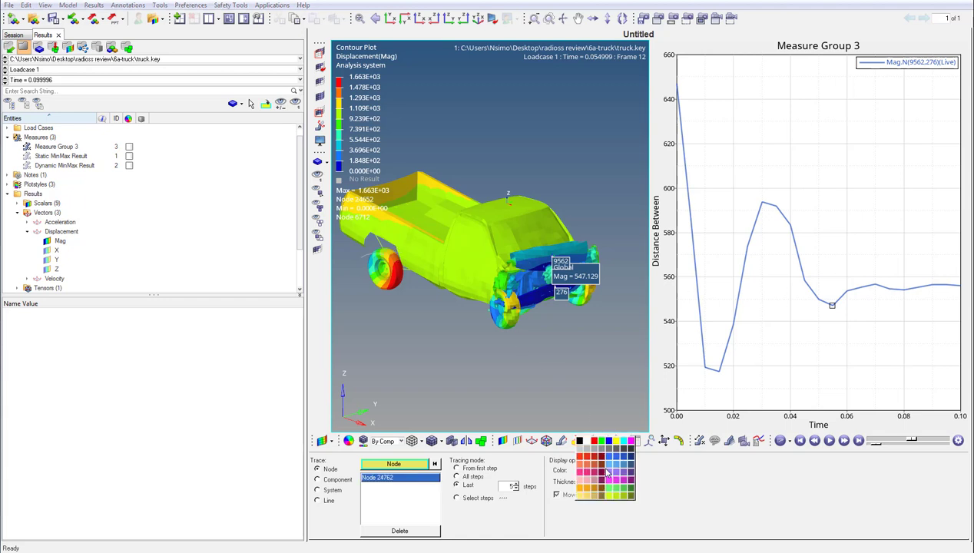
click(580, 441)
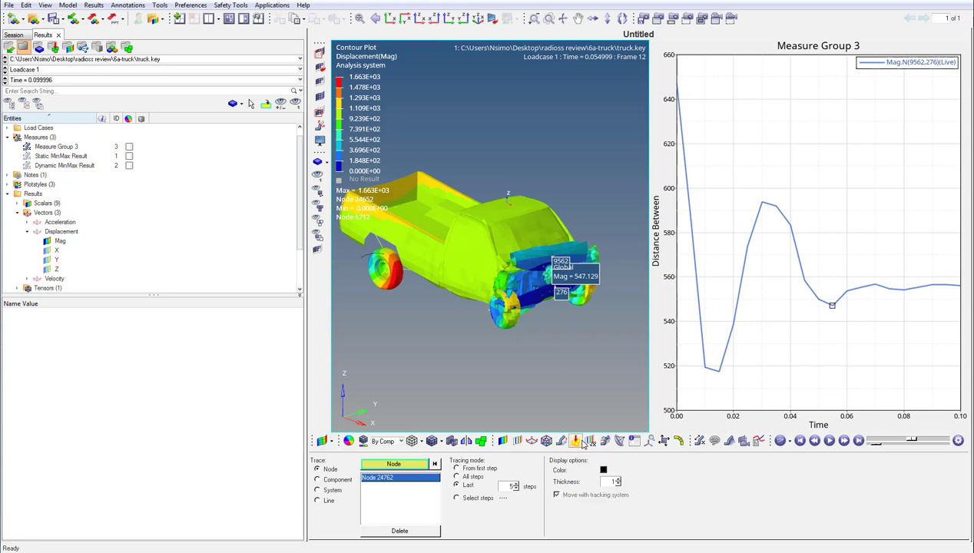
click(618, 480)
click(618, 479)
click(618, 479)
click(618, 480)
- Play the animation with the rear wheel node traced, switching the tracing mode to all steps
click(830, 441)
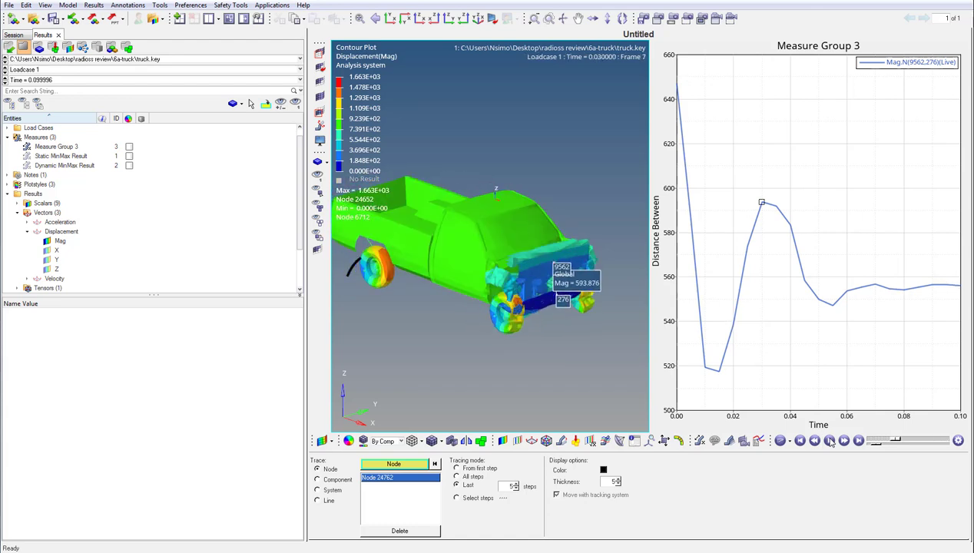
click(456, 476)
click(829, 441)
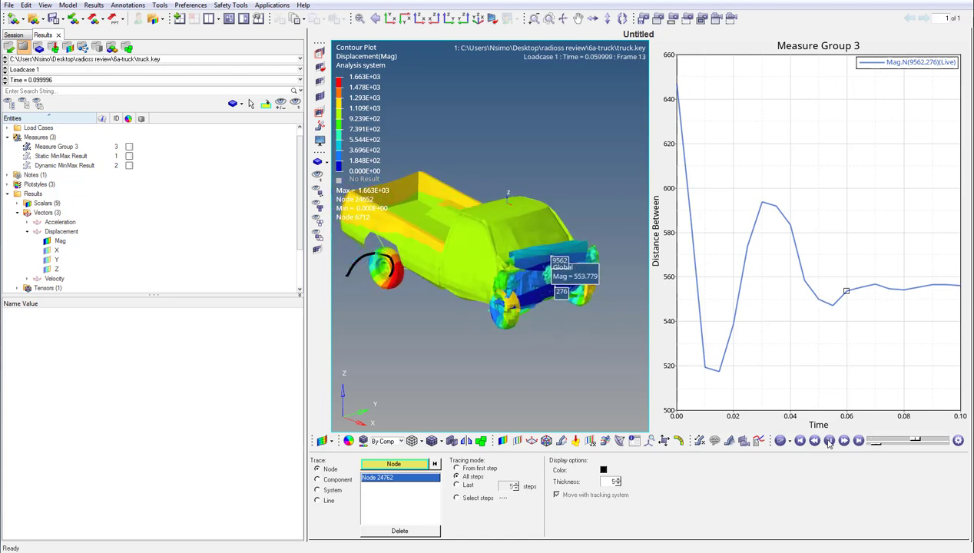
click(829, 441)
- Delete the rear wheel node trace and turn off the displacement magnitude contour
click(413, 531)
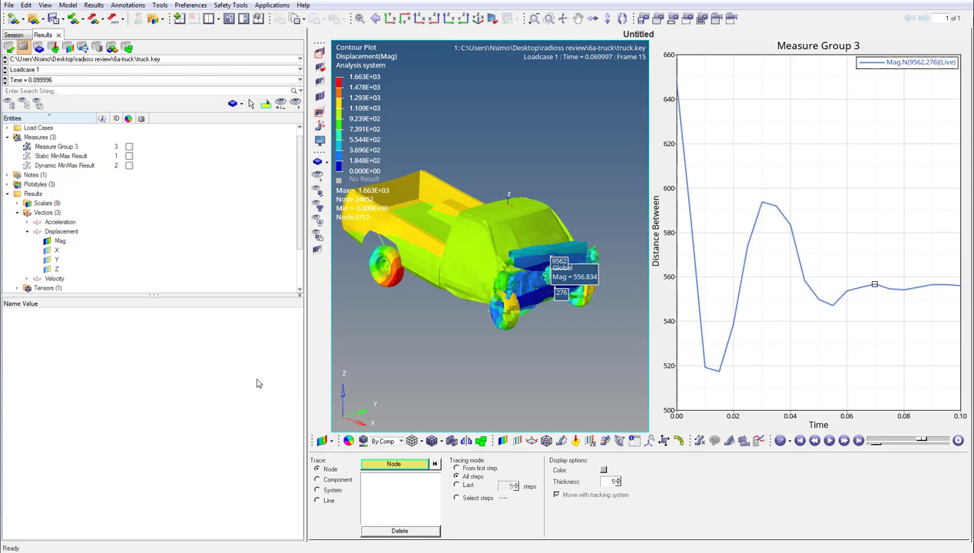
click(47, 240)
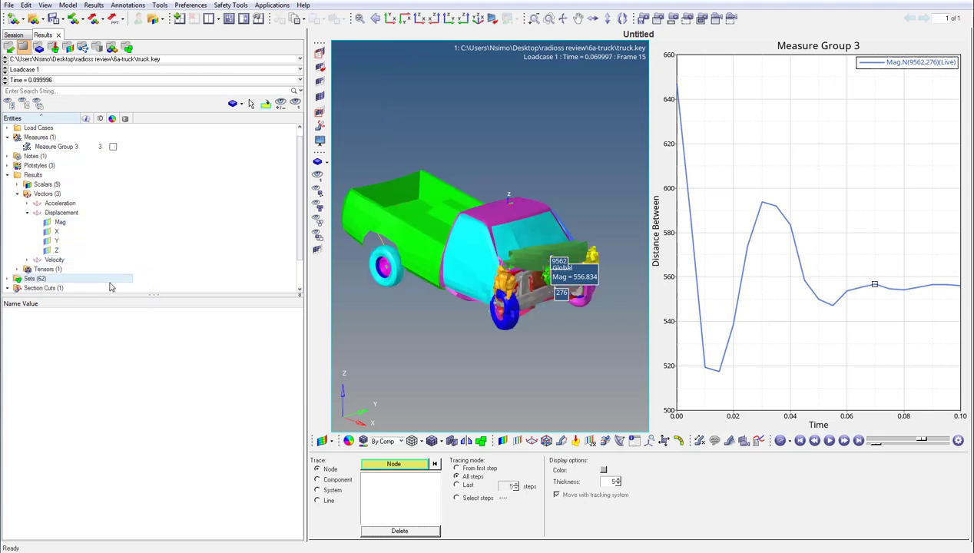
- Apply the automatic explosion to the truck and play the animation with the parts exploded
click(452, 440)
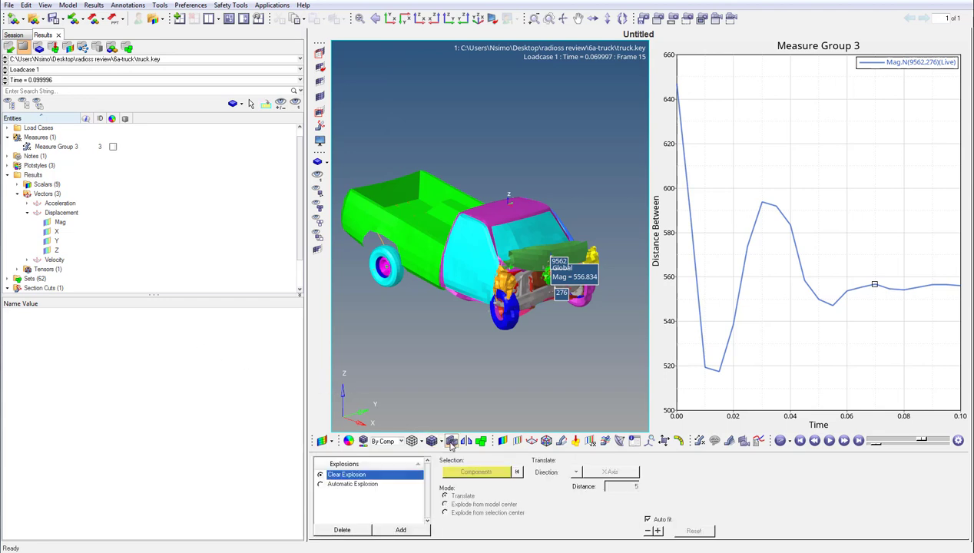
click(321, 485)
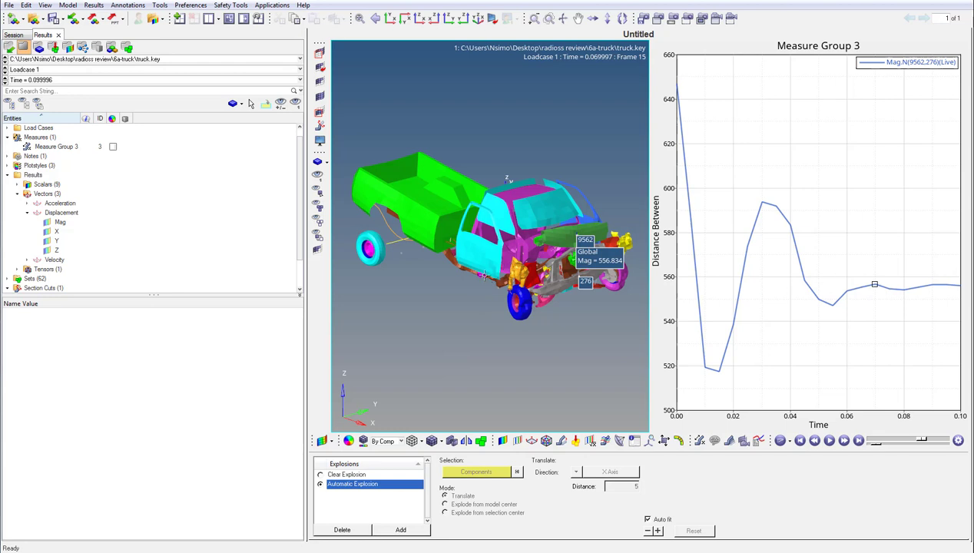
ctrl+drag(483, 278, 462, 284)
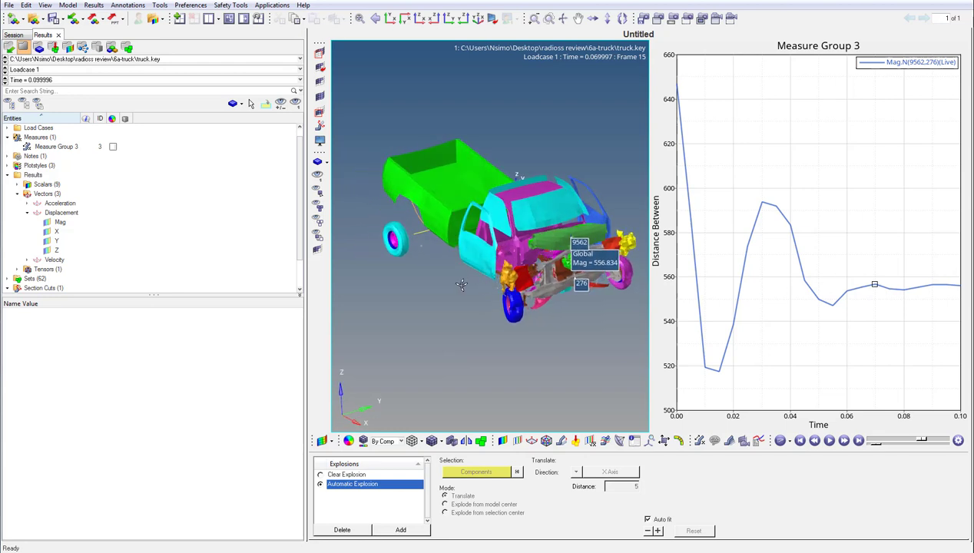
click(829, 440)
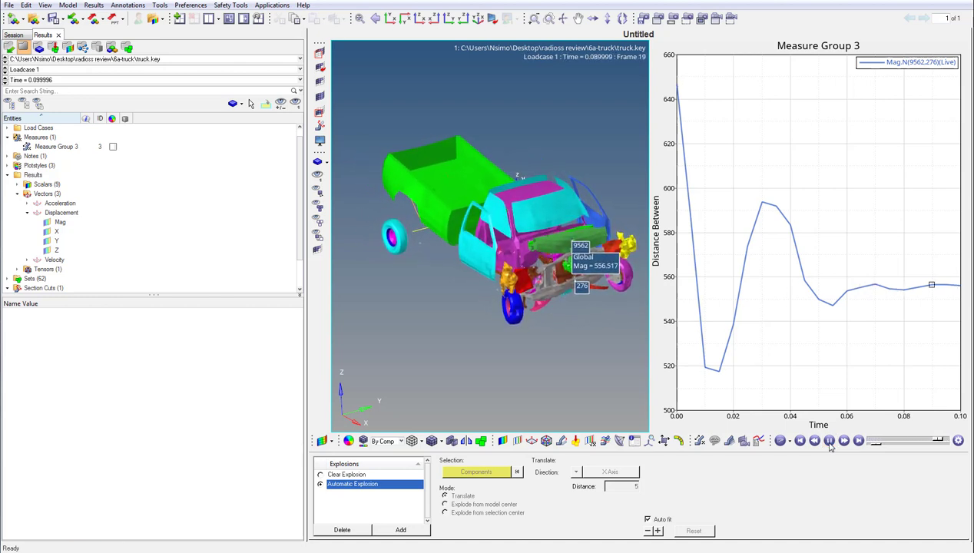
click(829, 440)
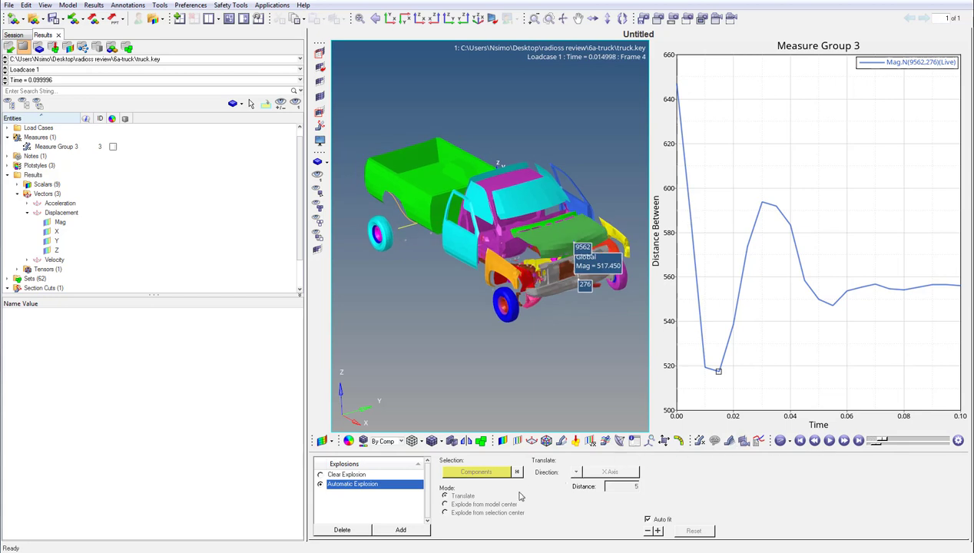
- Add a new custom explosion and select the component with ID 8 for it
click(418, 531)
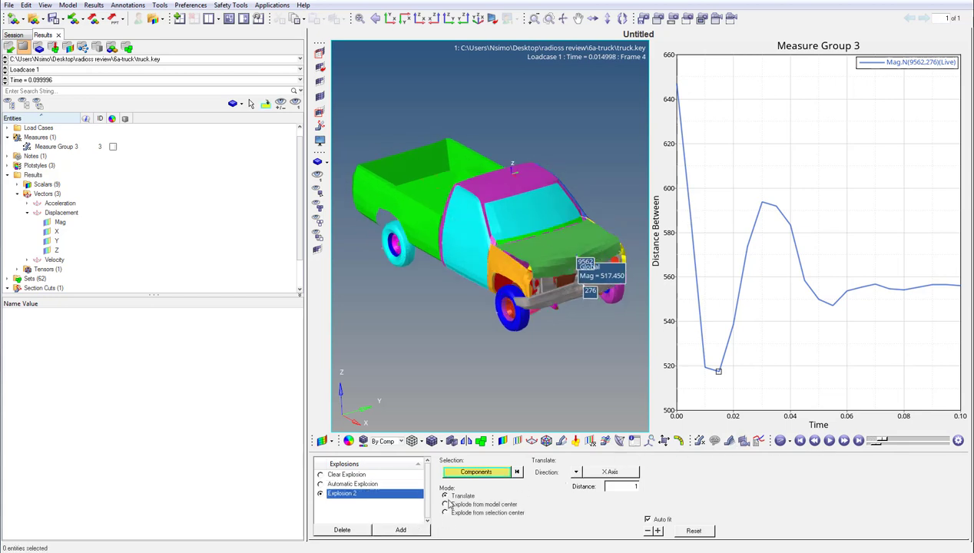
click(470, 476)
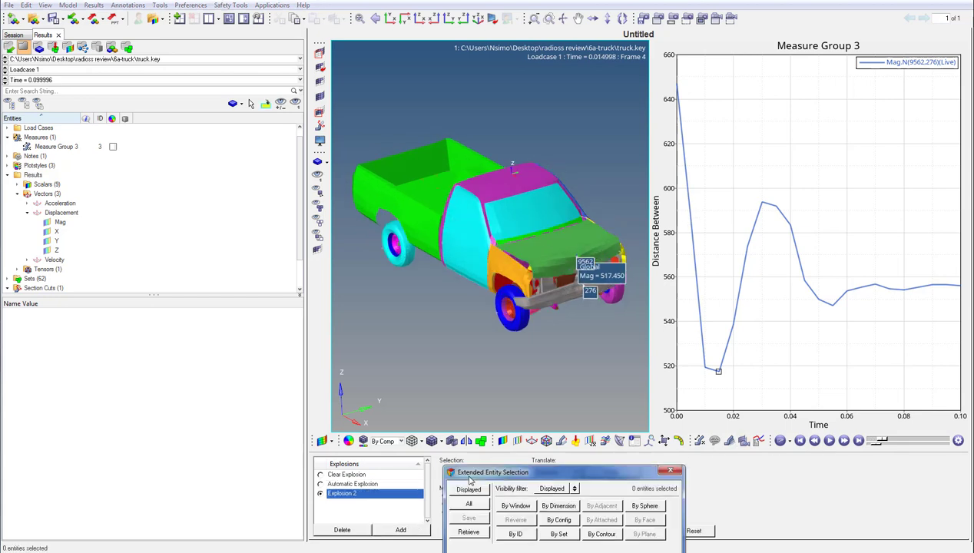
click(516, 534)
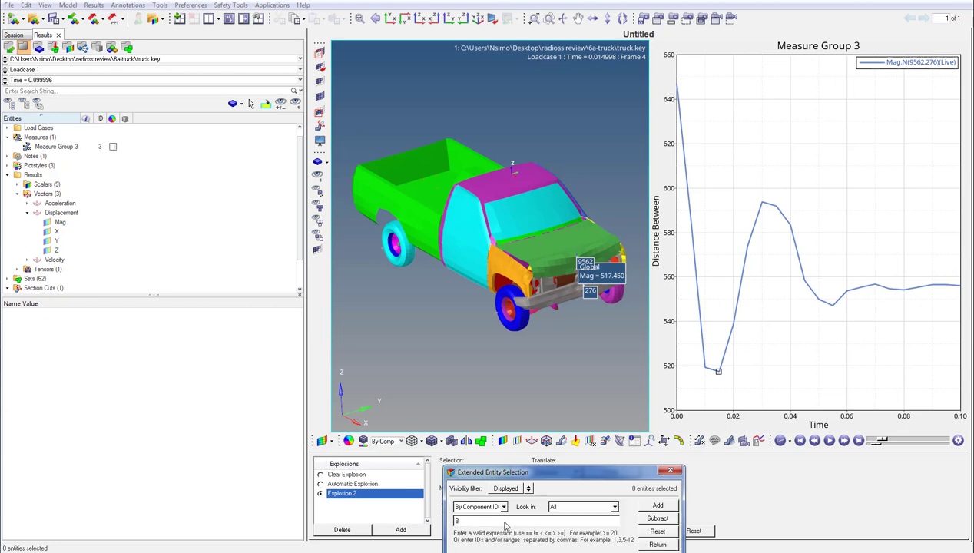
click(657, 506)
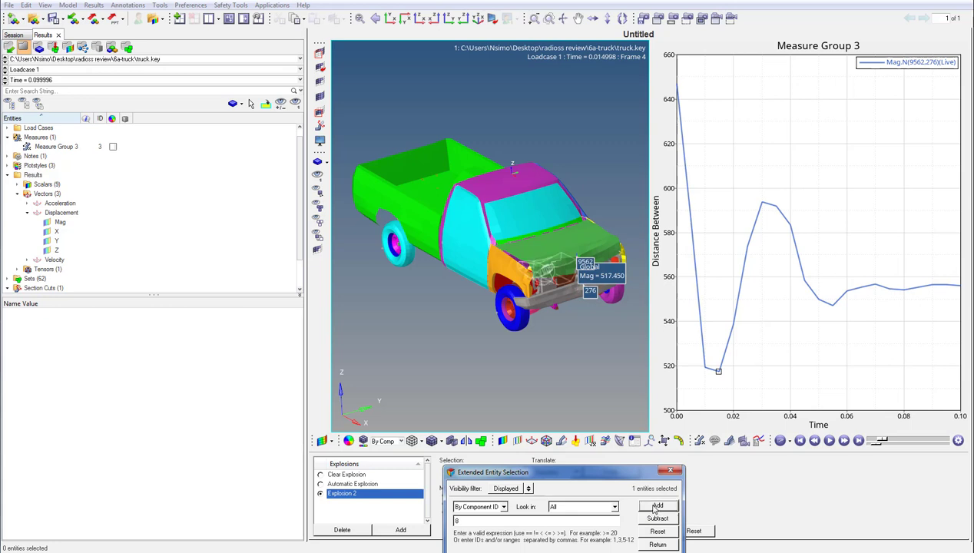
click(670, 471)
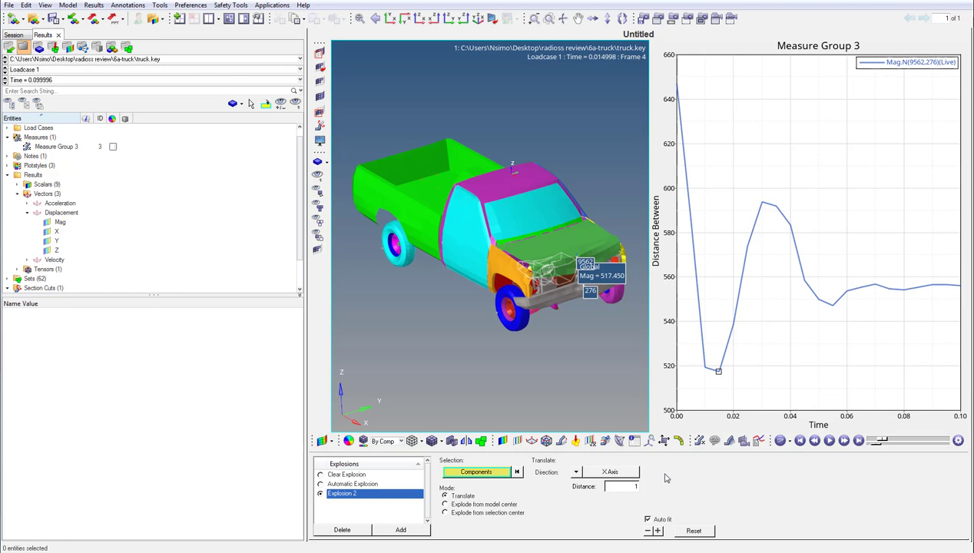
- Translate the selected component upward along the Z axis in increments of 100 until it sits above the truck's roof
click(578, 473)
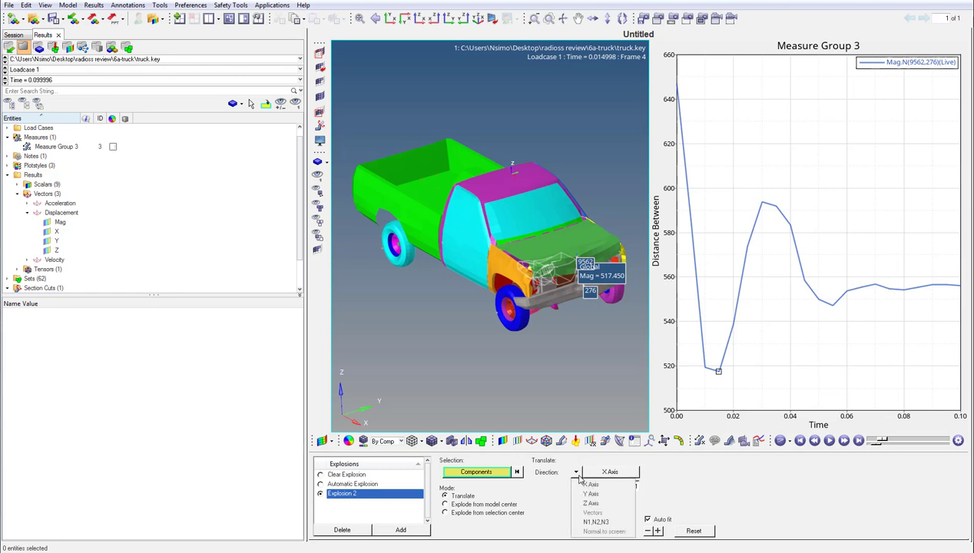
click(586, 502)
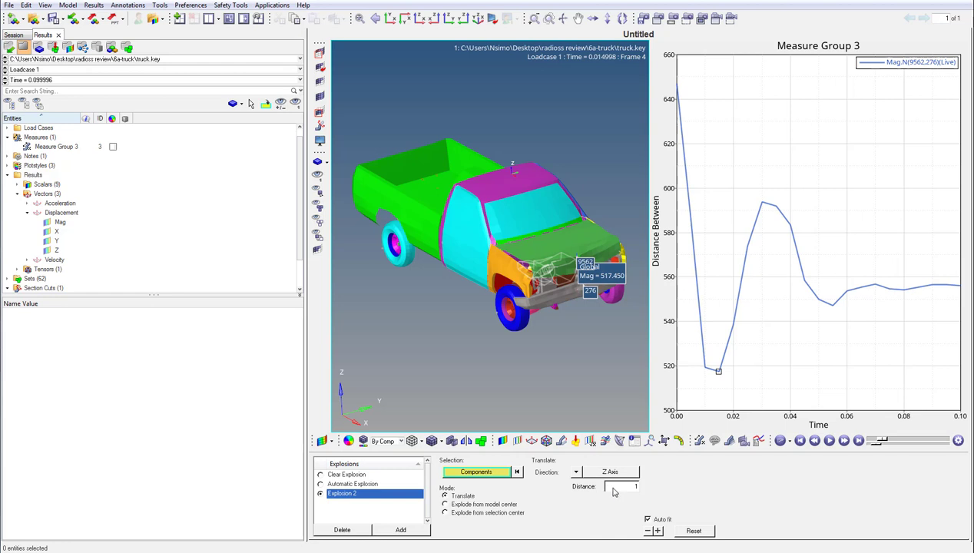
drag(610, 488, 644, 488)
click(658, 531)
click(659, 532)
click(659, 532)
click(658, 532)
click(658, 532)
click(658, 532)
click(658, 532)
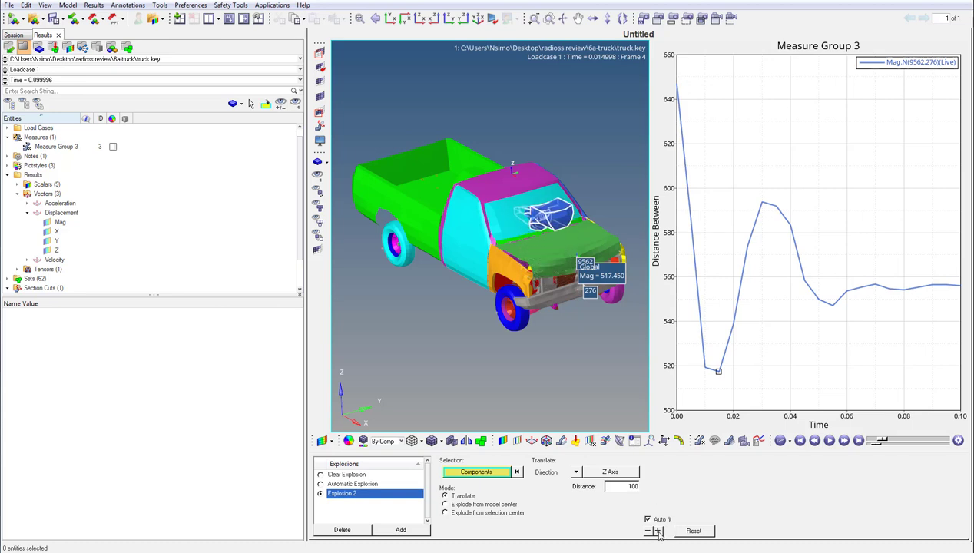
click(659, 532)
click(658, 532)
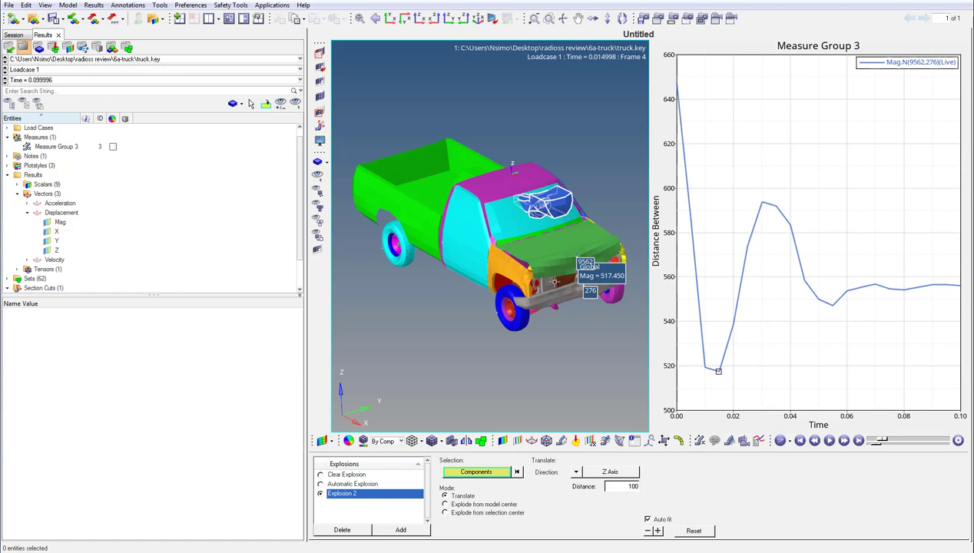
ctrl+drag(517, 247, 548, 247)
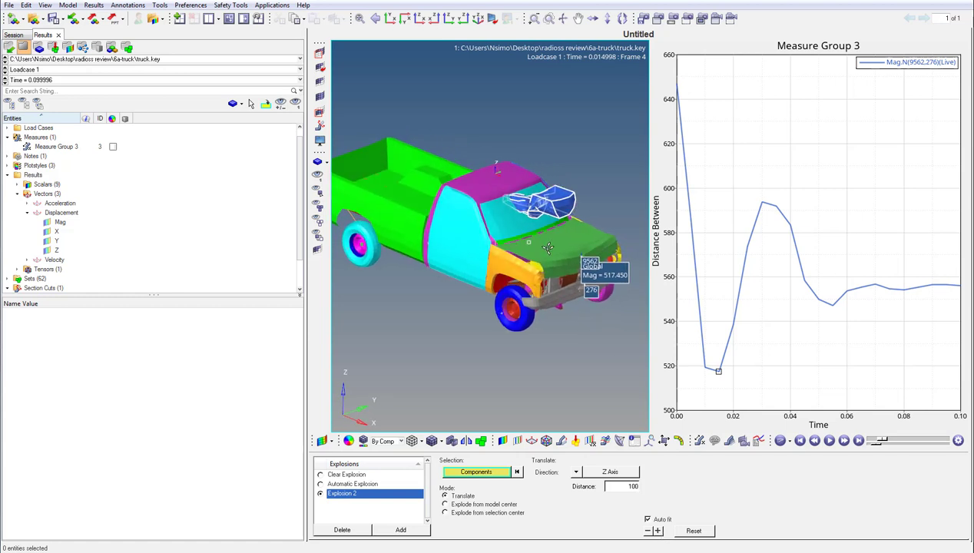
click(658, 532)
click(658, 532)
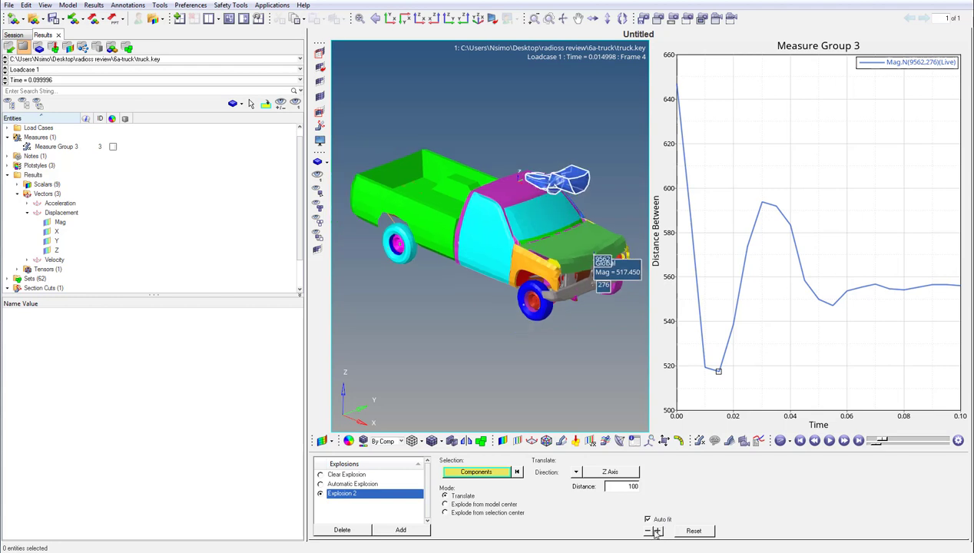
- Play the animation with the component translated out of the truck and clear the explosion
click(830, 441)
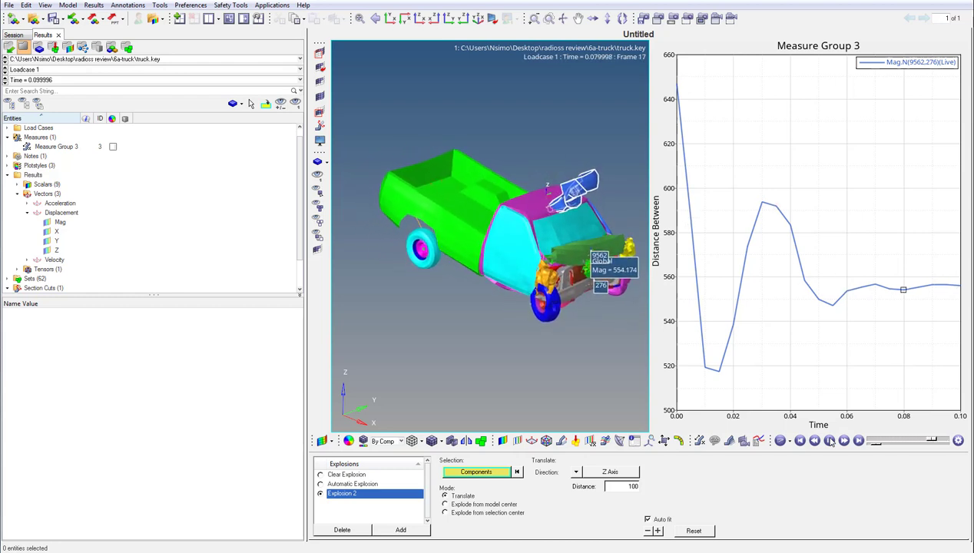
click(830, 441)
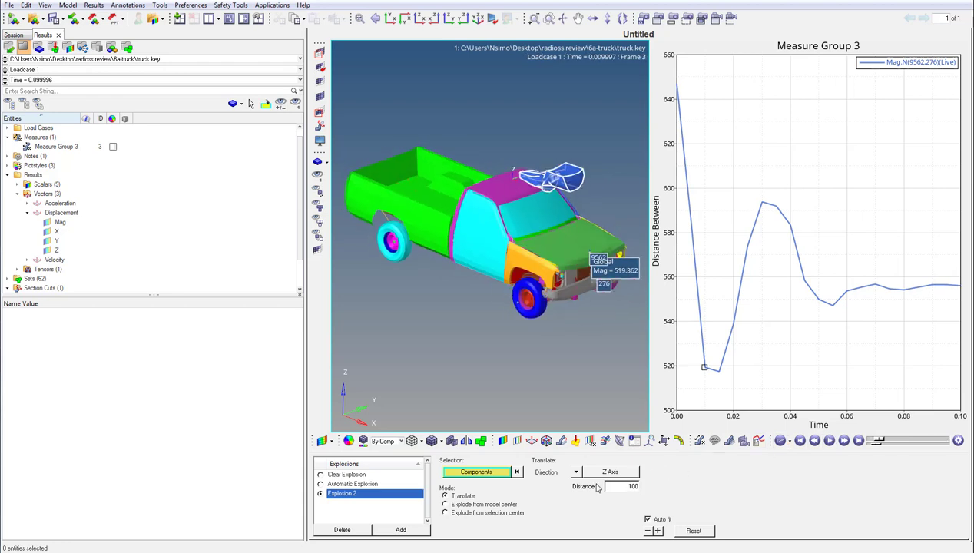
click(343, 475)
click(321, 475)
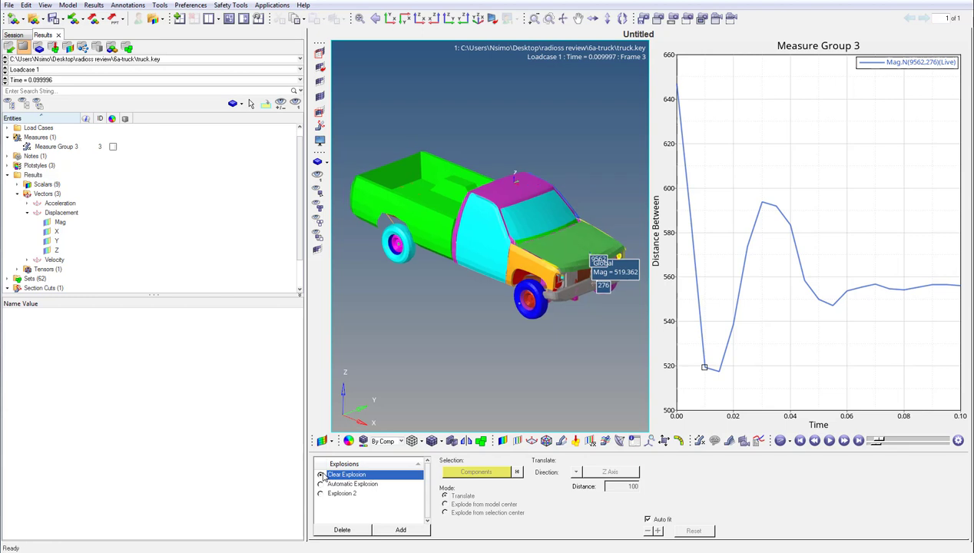